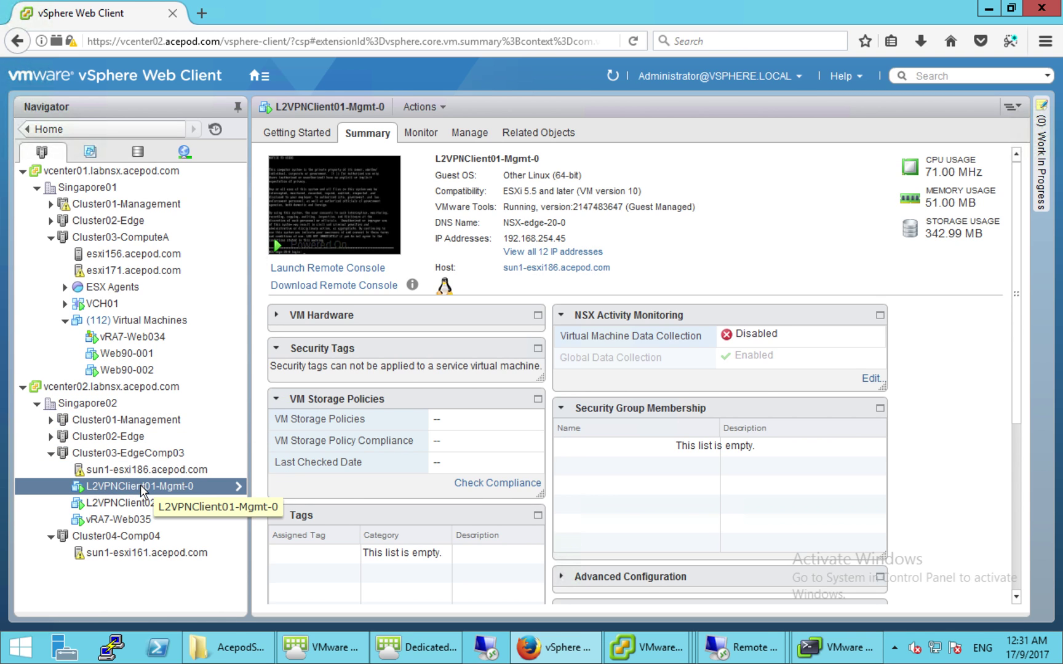
- Log in as admin on the L2VPNClient01-Mgmt-0 console; 'show service l2vpn' shows the client tunnel up
left_click(341, 223)
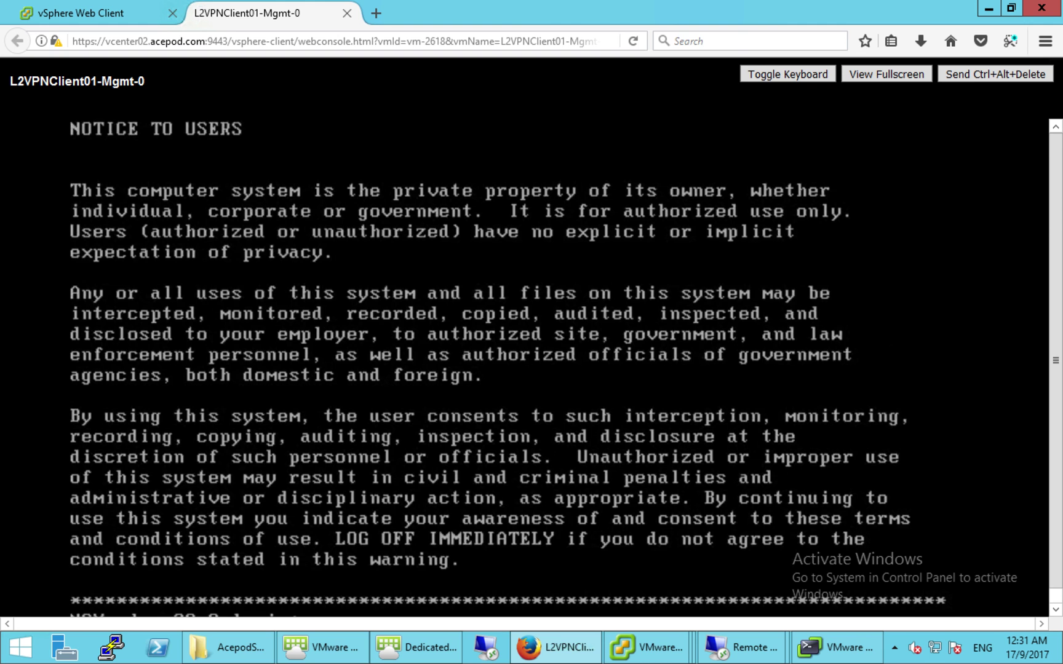
scroll(529, 369, "down", 1)
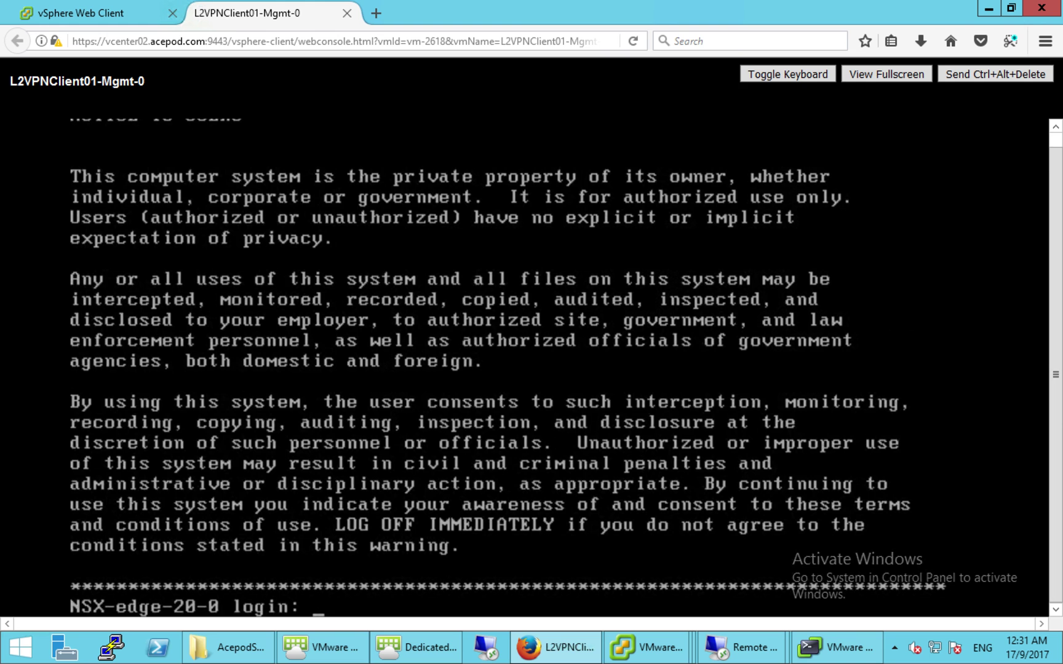
type("admin")
key("Return")
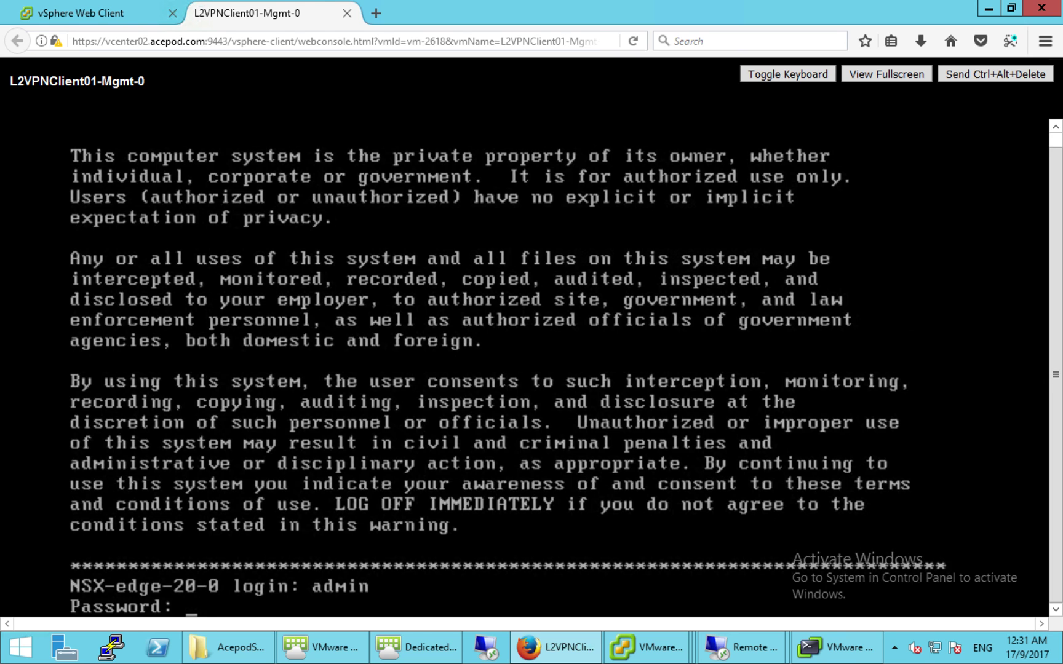
key("Return")
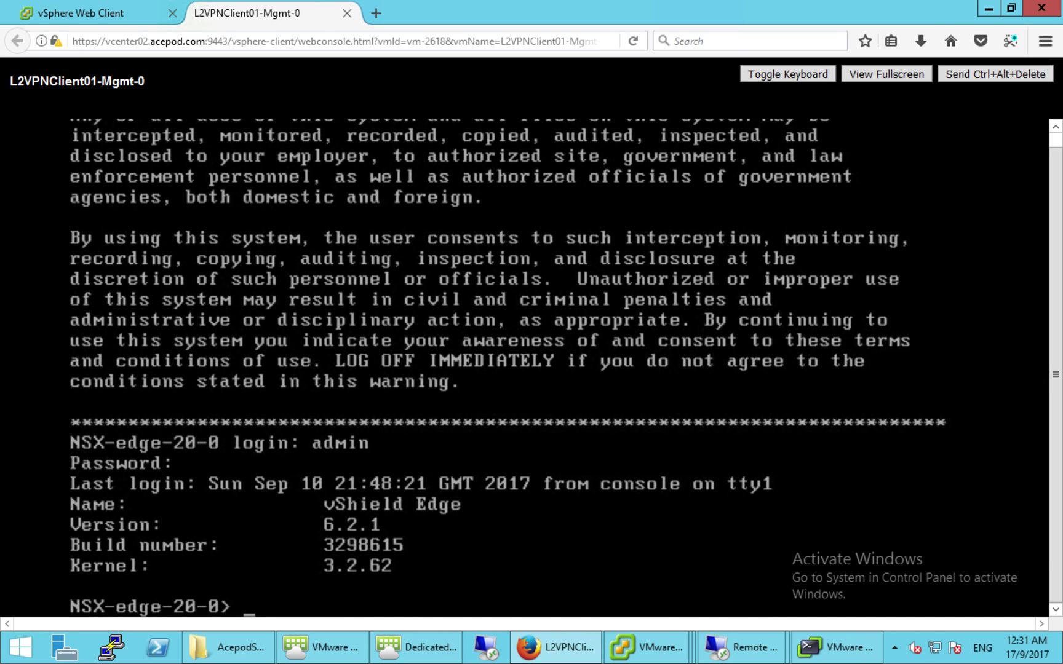
type("show ser")
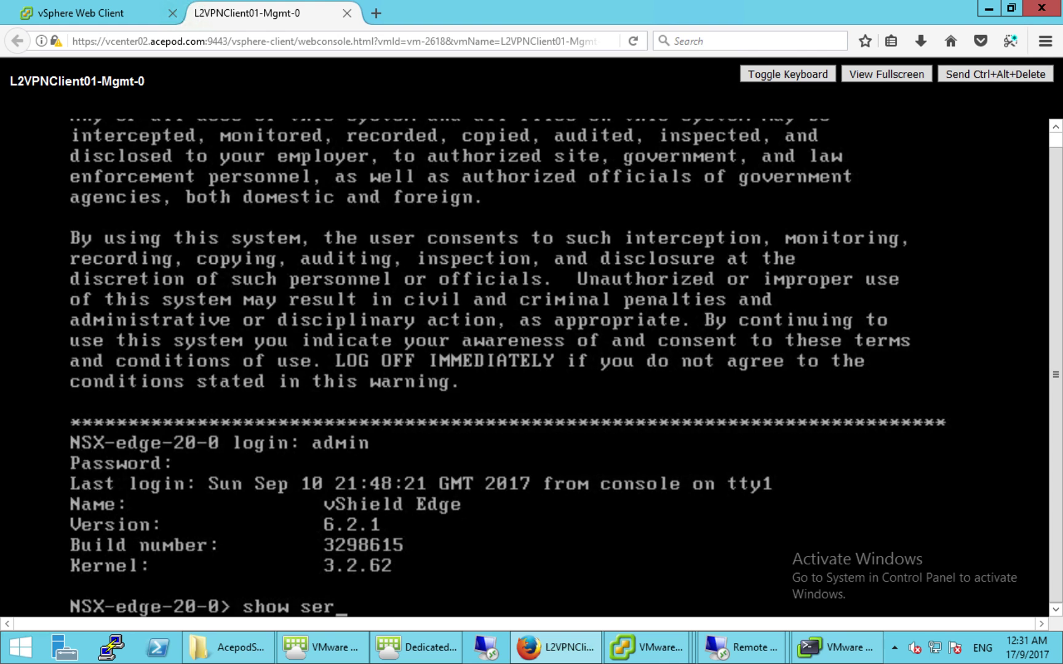
type("vice l2vpn")
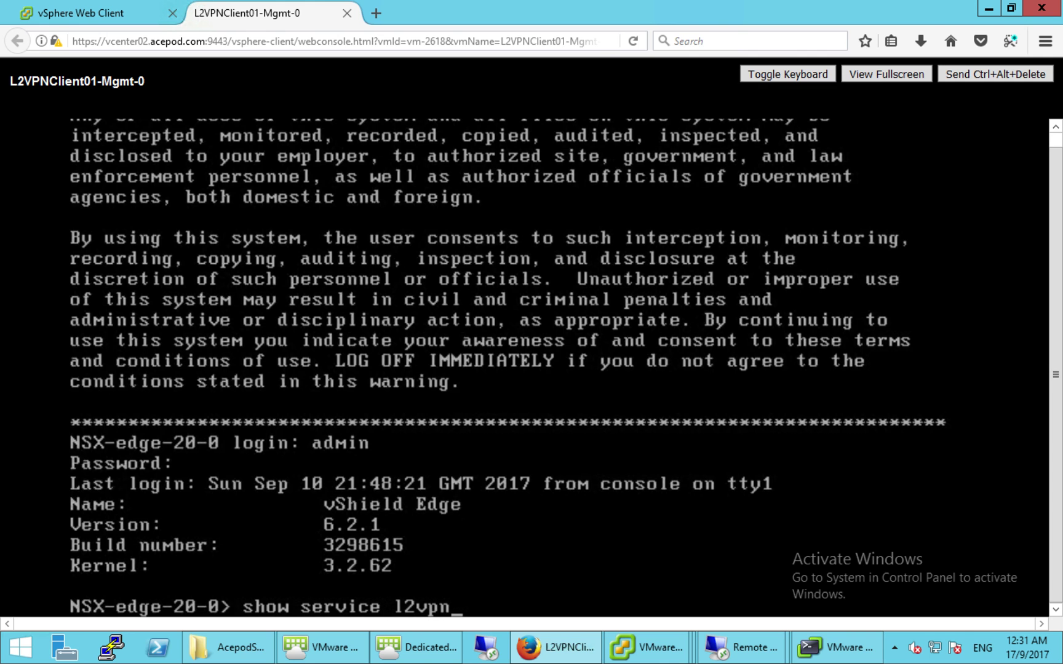
key("Return")
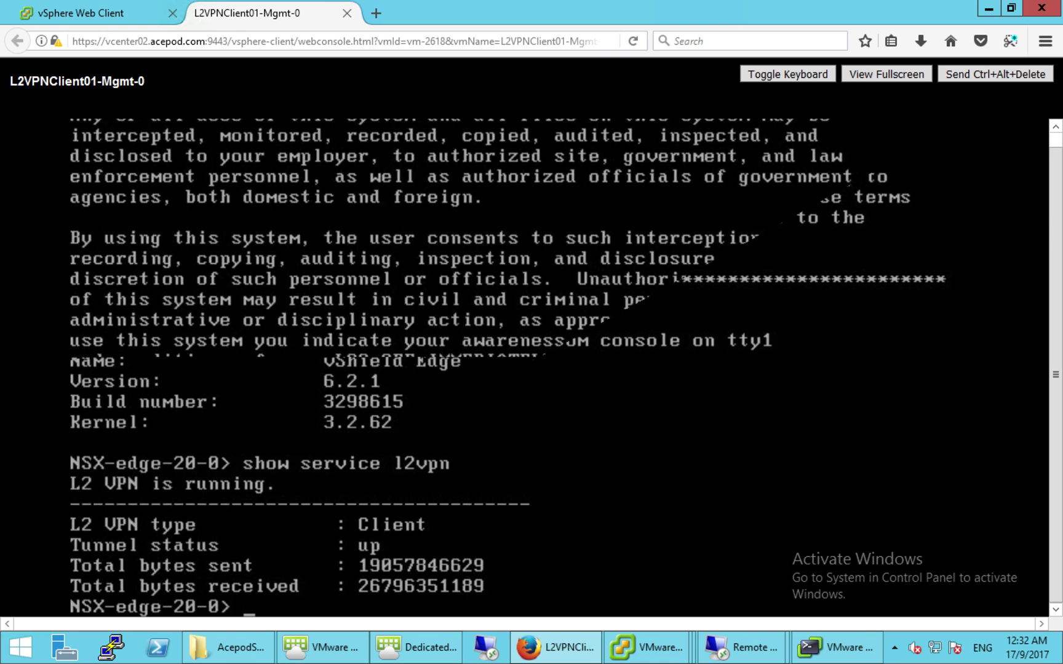
- Show the L2 VPN configuration, then ping and traceroute 101.100.182.15 from the edge
type("show configuration l2vpn")
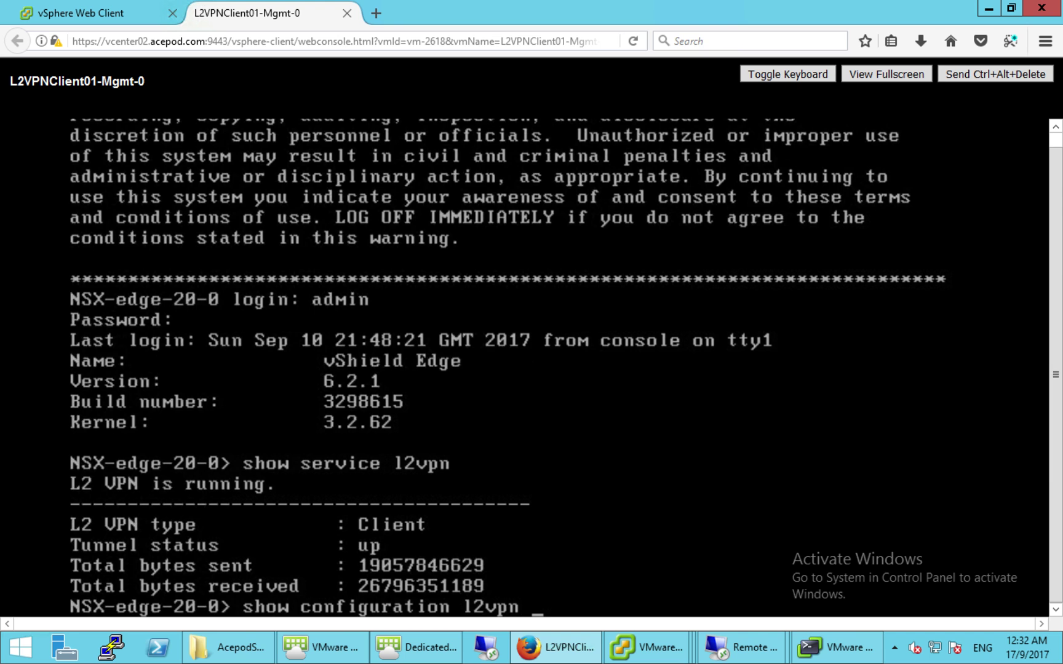
key("Return")
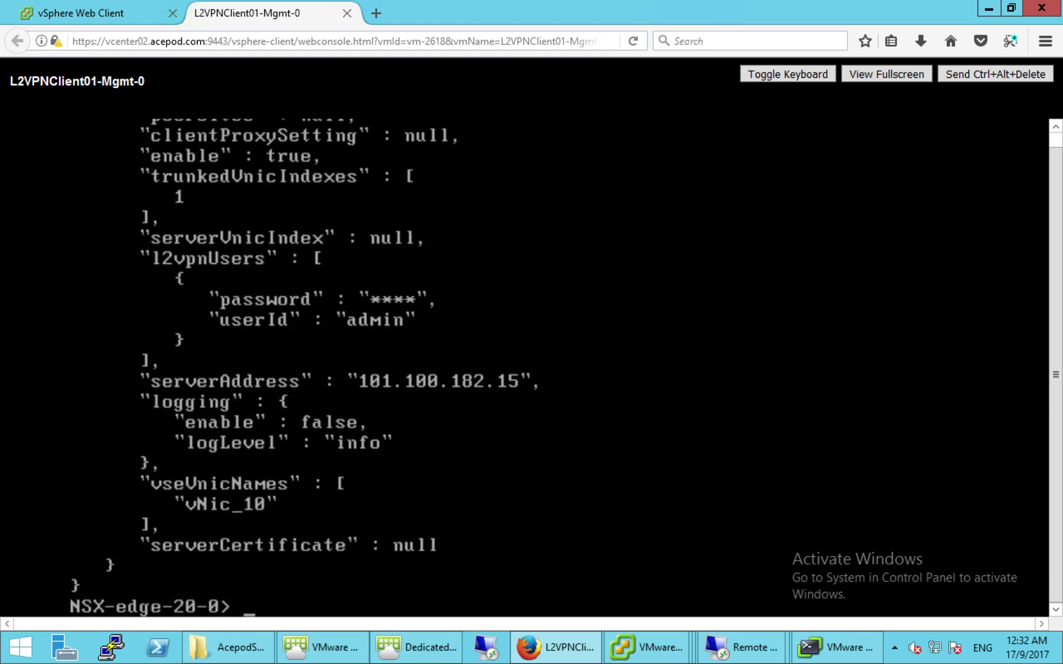
type("ping 101.100.1")
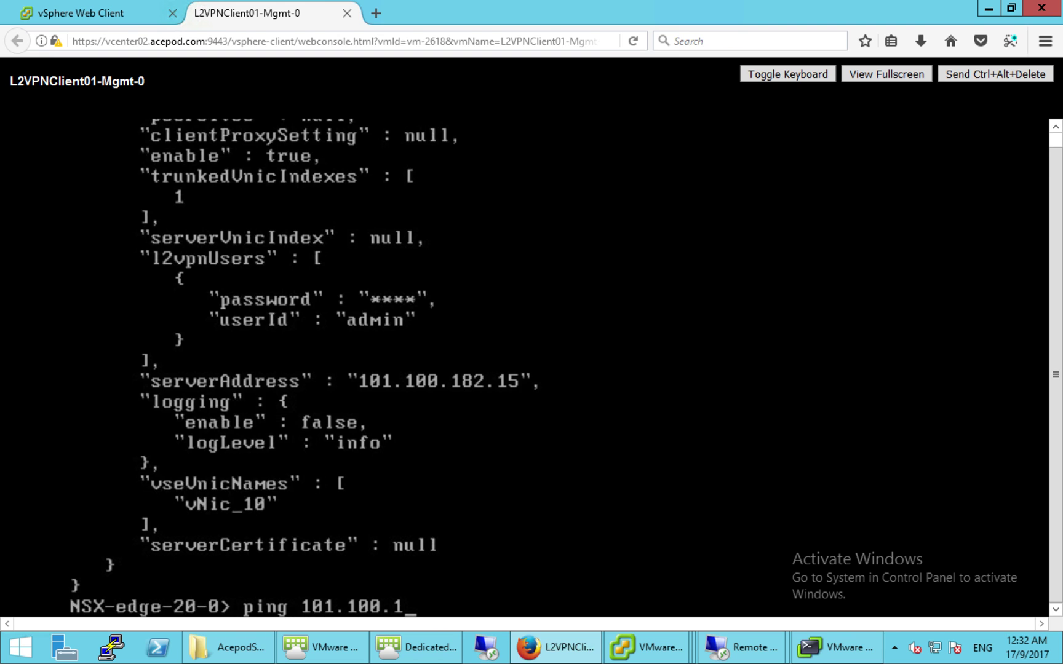
type("82.15")
key("Return")
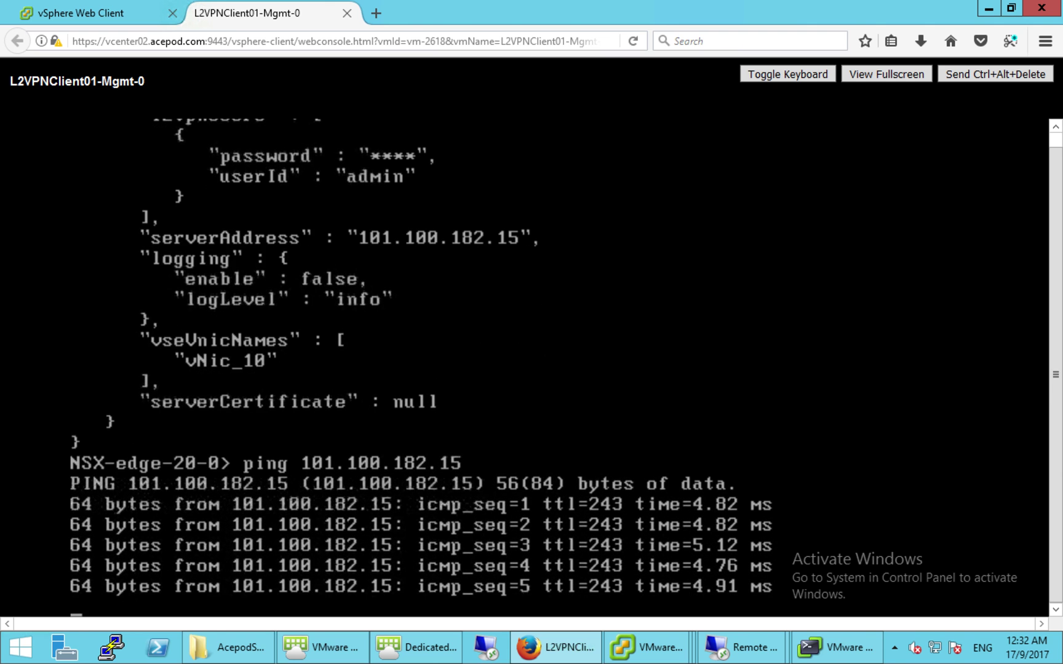
key("ctrl+c")
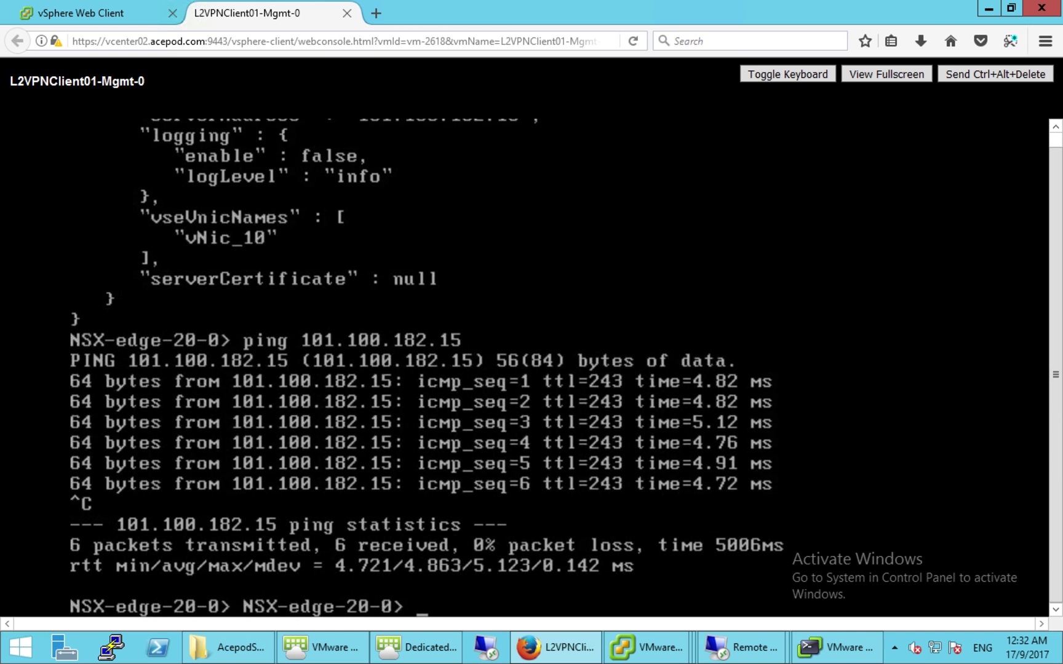
type("traceroute ")
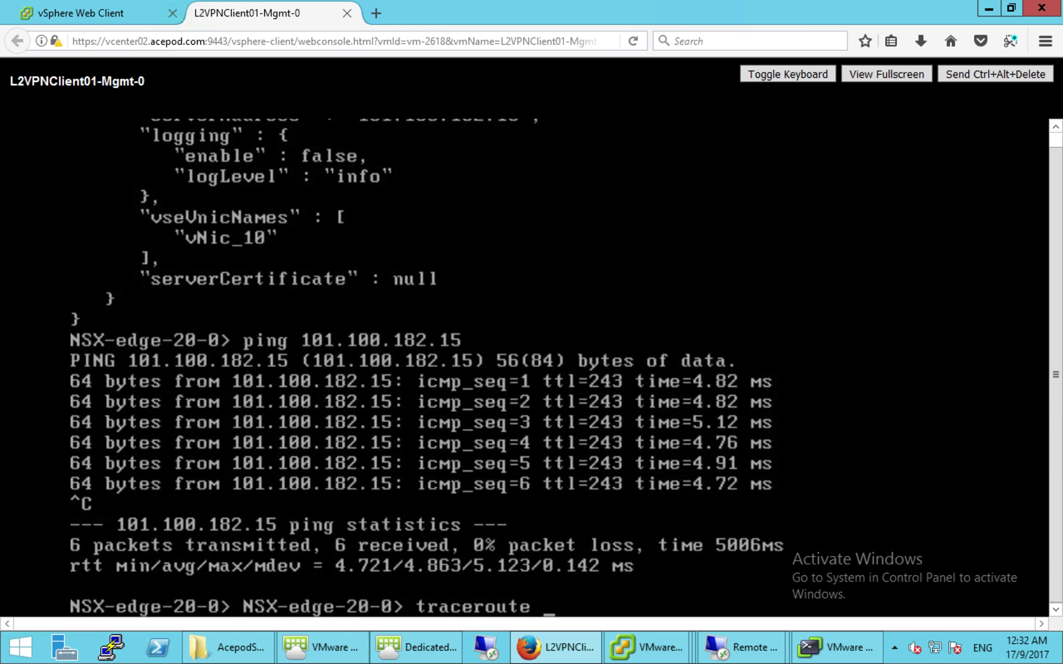
type("101.10")
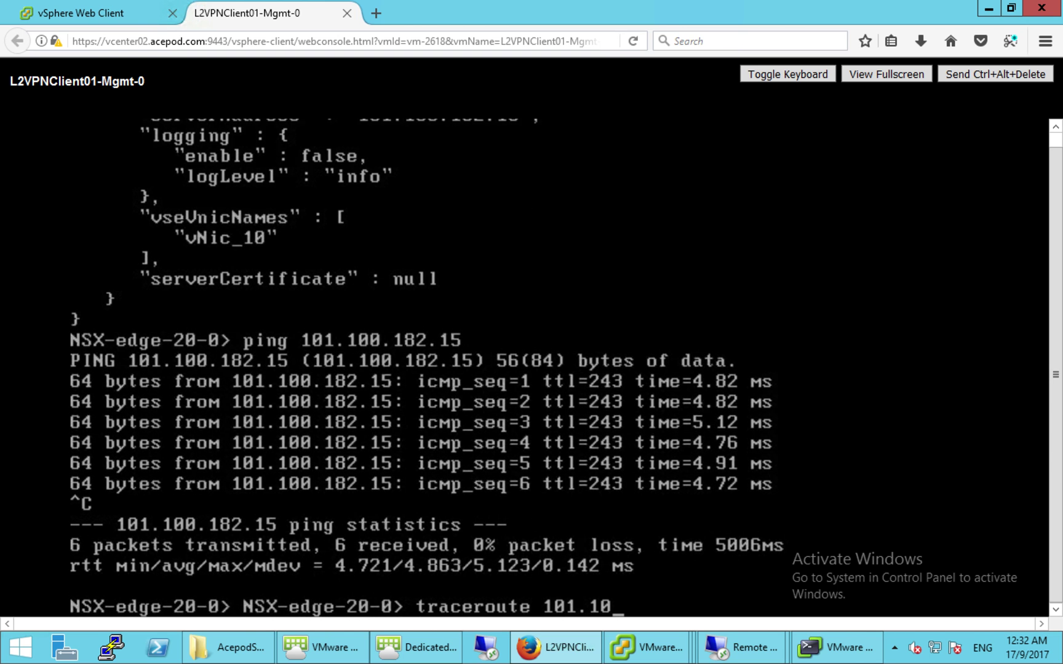
type("0.182.15")
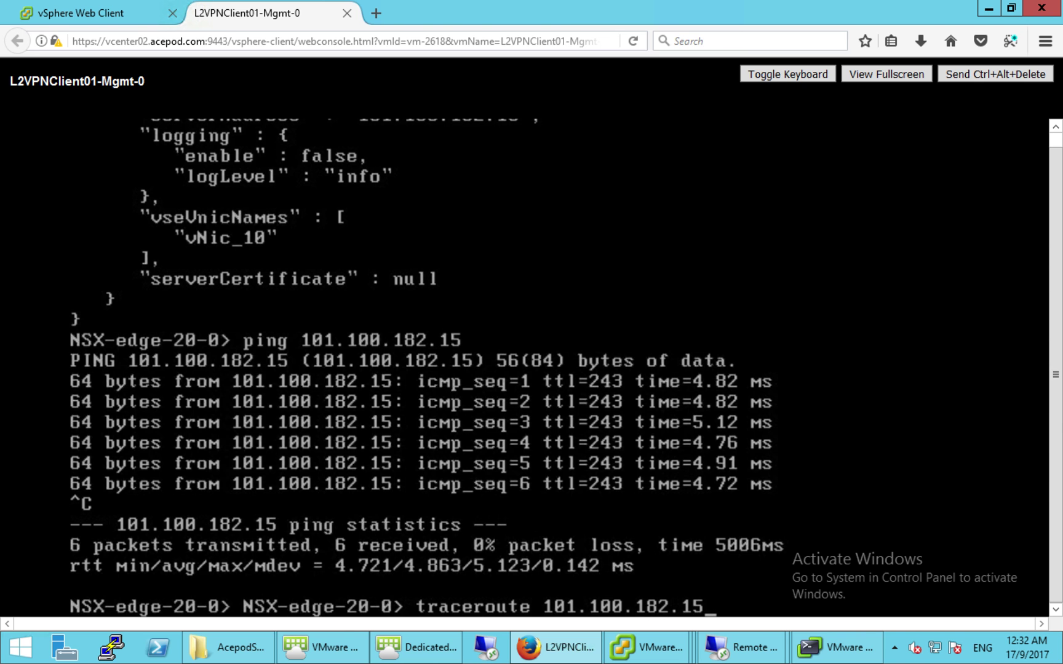
key("Return")
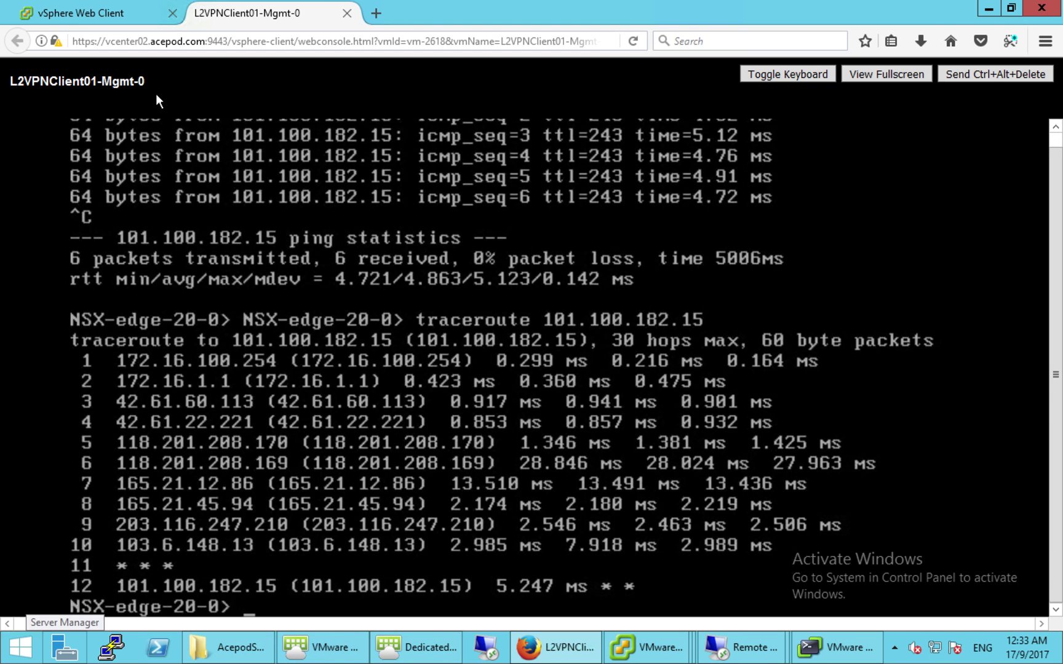
- Review Web90-002's Summary (IP 10.10.99.251, VLAN99-Web90) and launch its web console
left_click(125, 18)
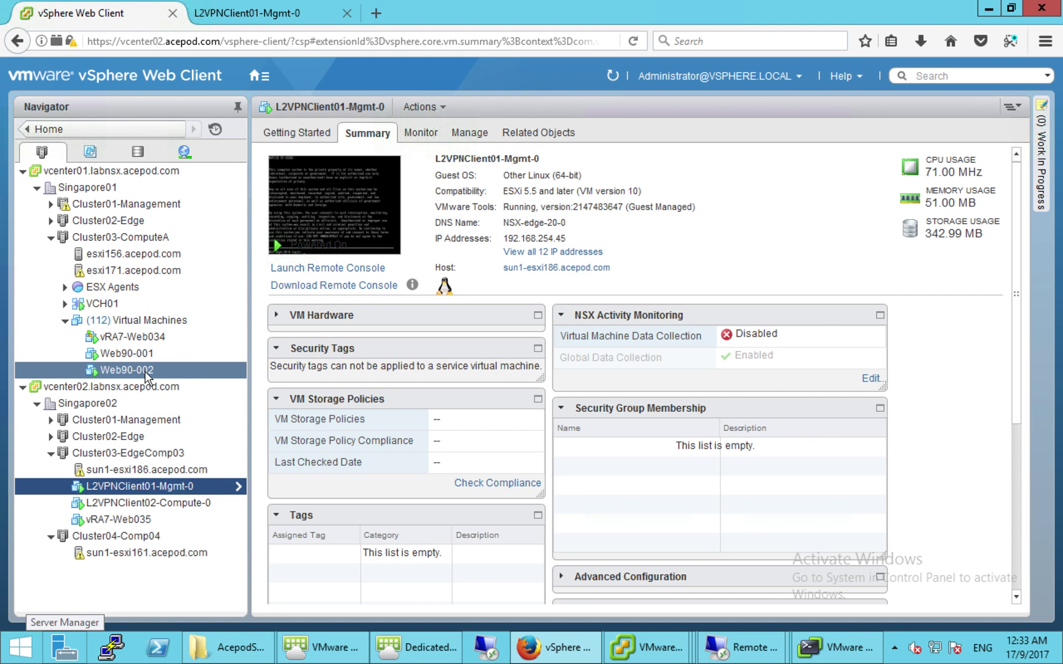
left_click(146, 373)
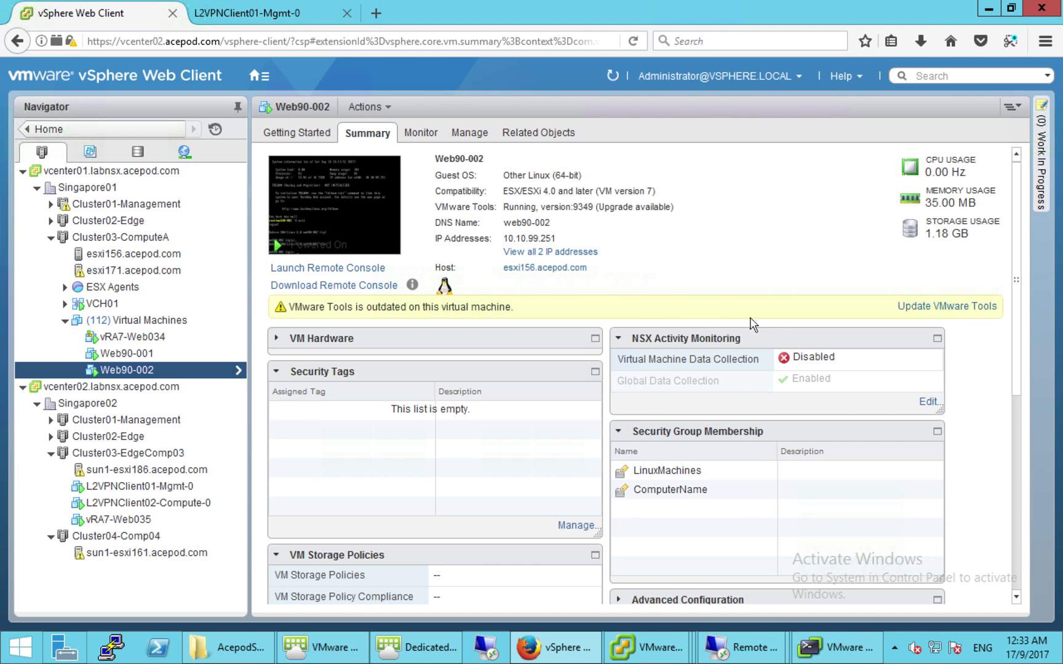
scroll(1026, 467, "down", 3)
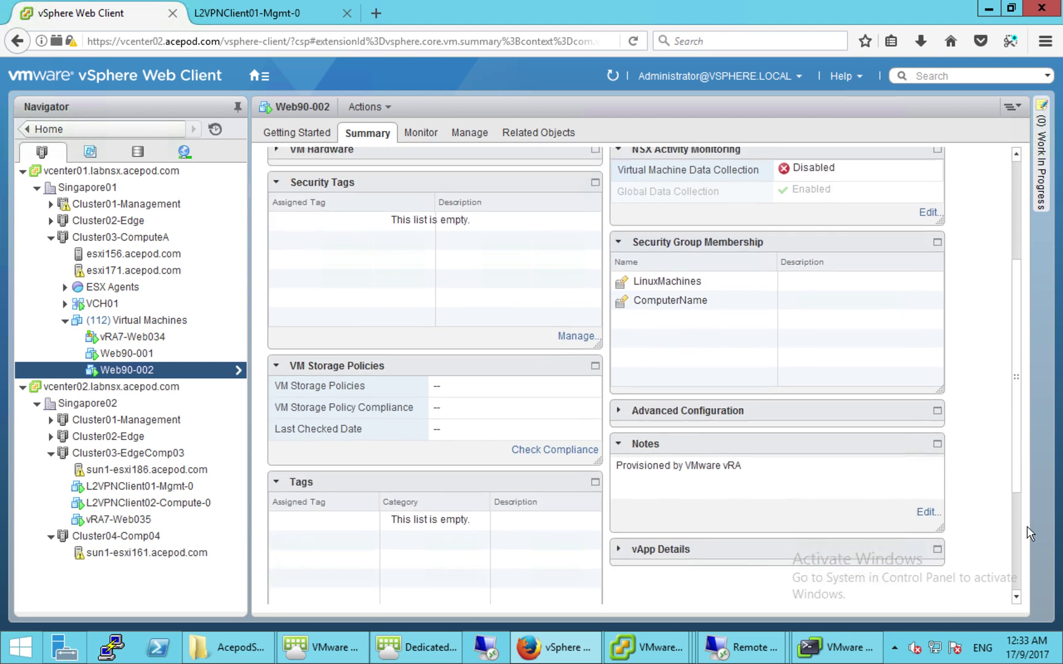
scroll(1028, 548, "down", 3)
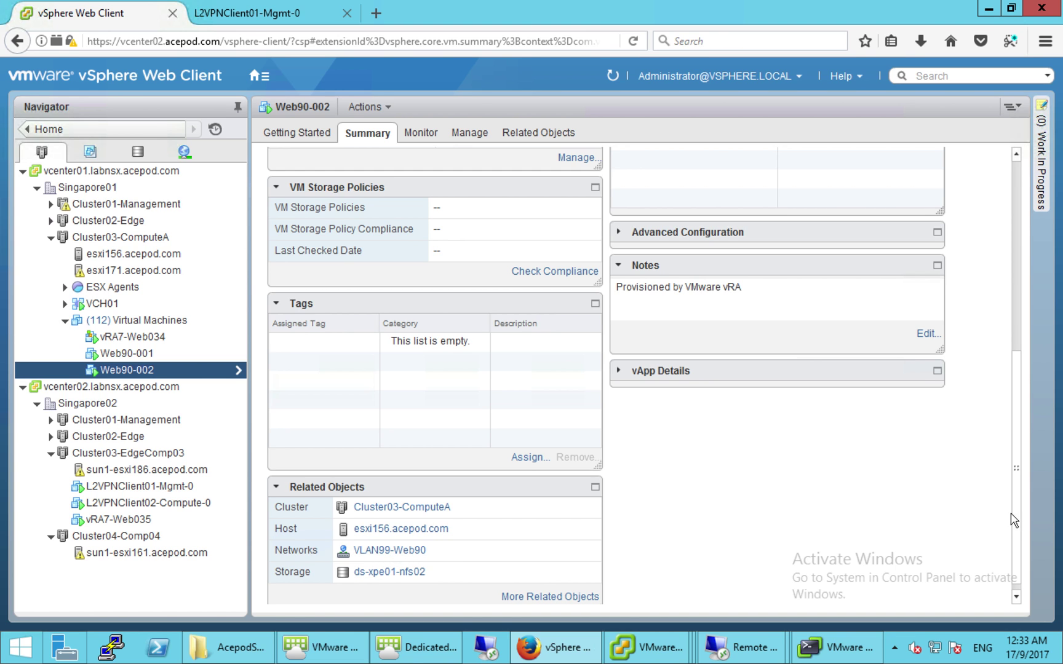
scroll(1021, 424, "up", 6)
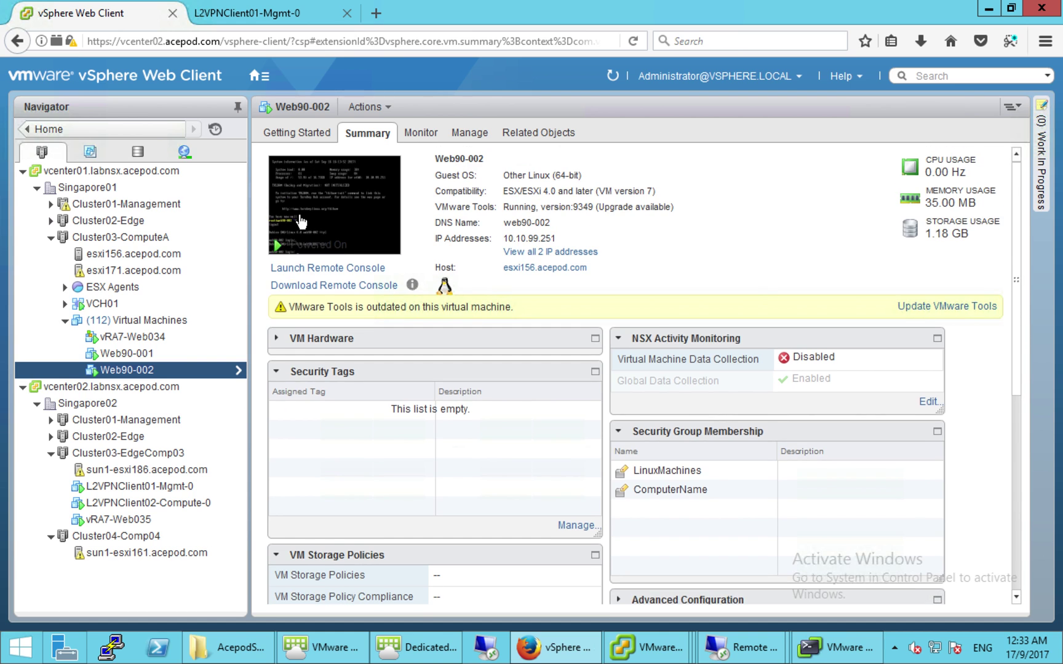
left_click(300, 222)
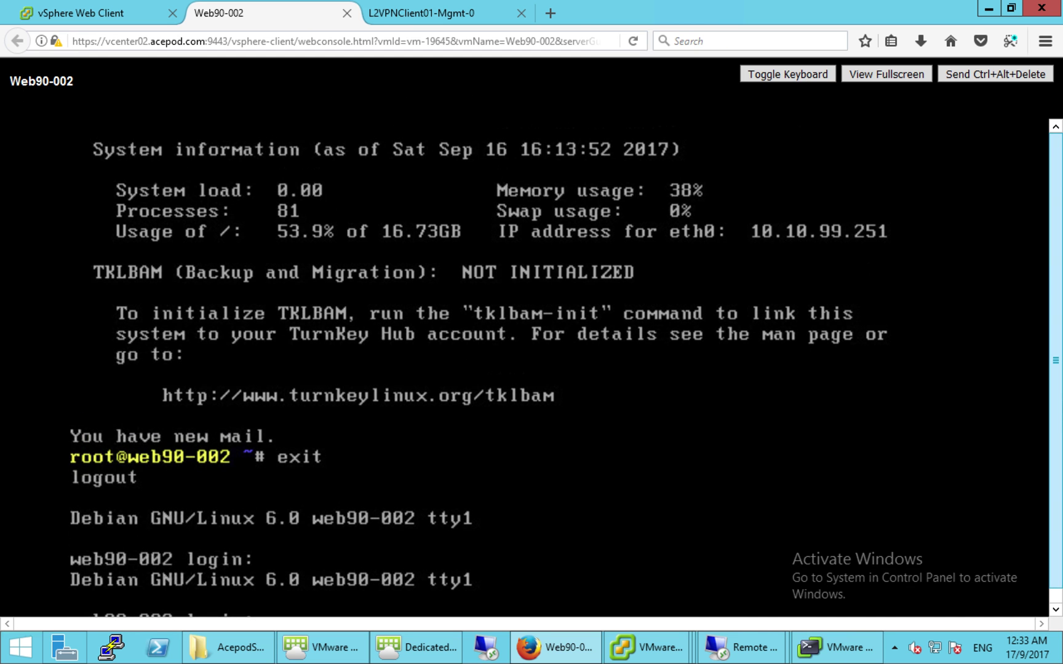
- Log in to the Web90-002 console as root
left_click(913, 481)
type("root")
key("Return")
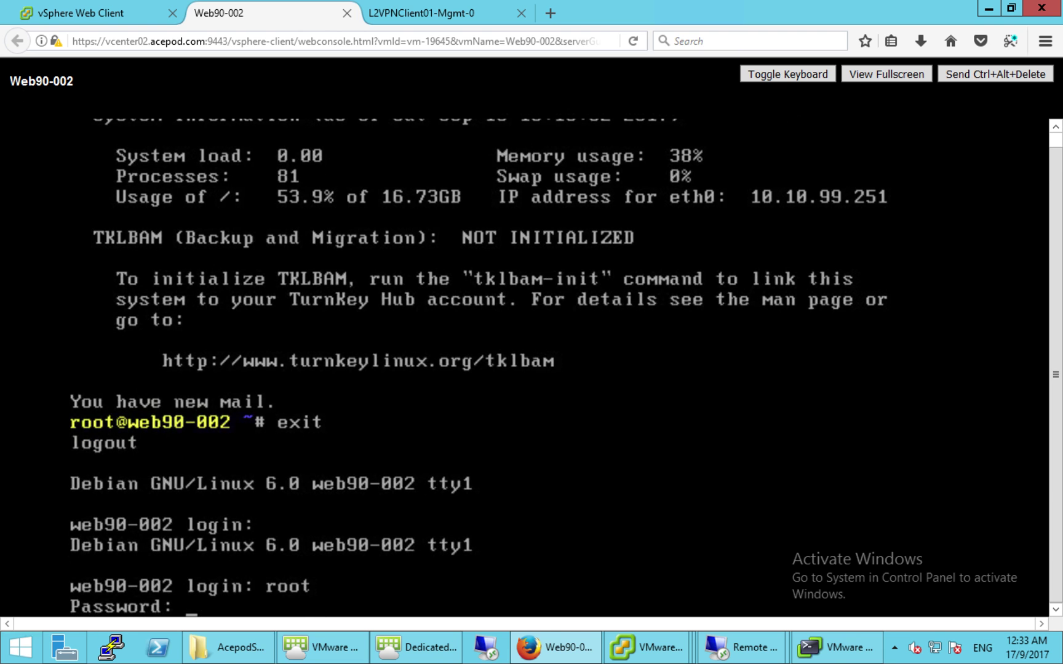
key("Return")
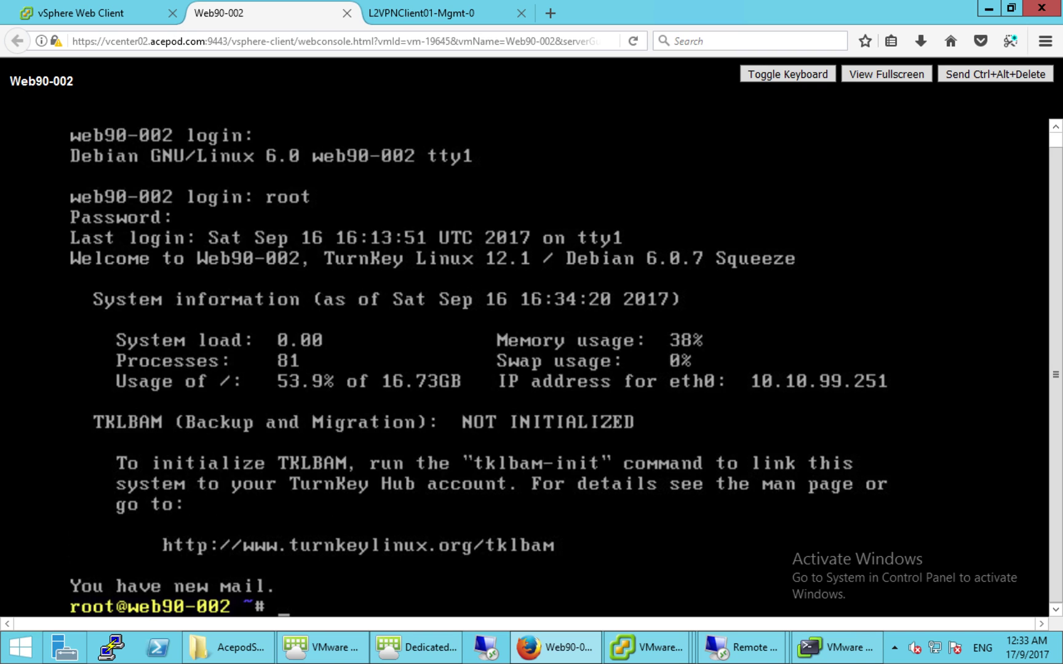
- Run ifconfig to confirm address 10.10.99.251, then ping gateway 10.10.99.1
type("ifcofig")
key("BackSpace")
key("BackSpace")
key("BackSpace")
type("nfig")
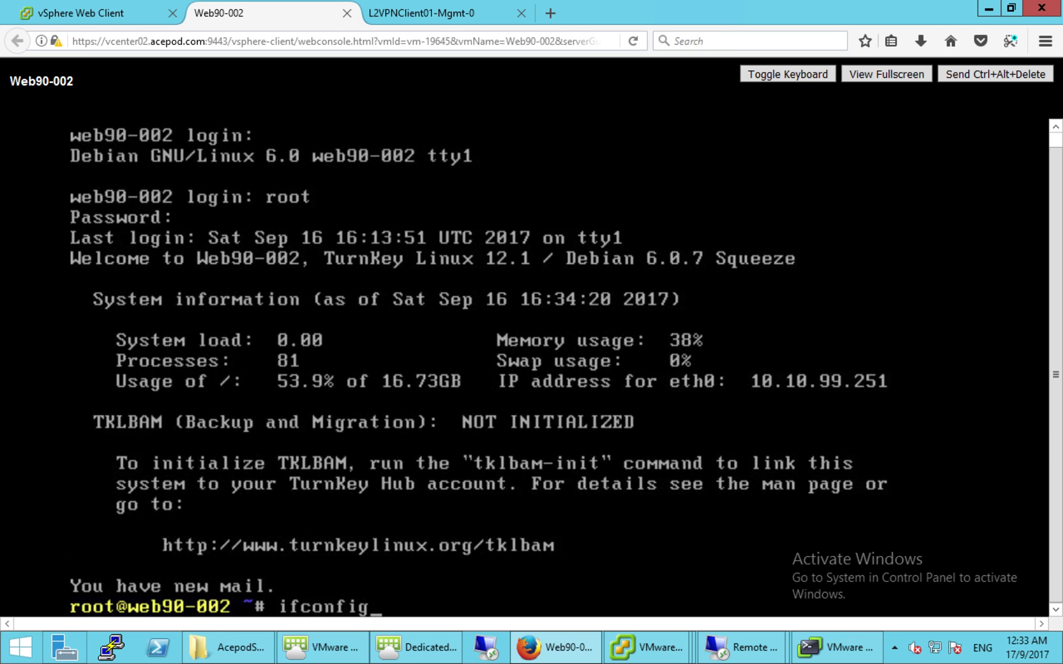
key("Return")
type("ping 10.10.99.1")
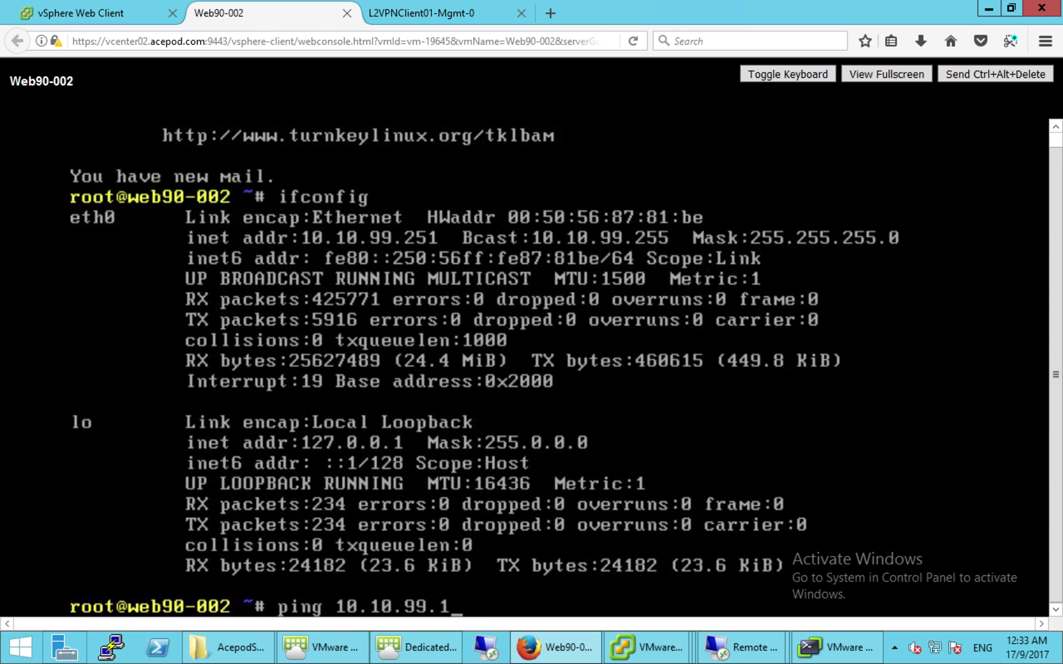
key("Return")
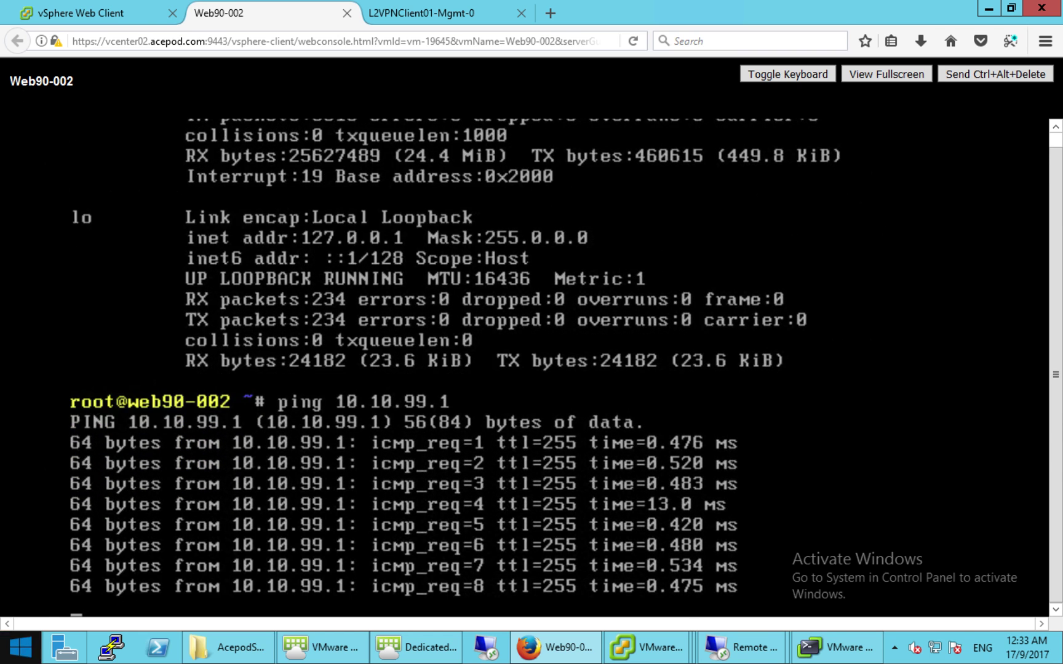
- From the virtual desktop's command prompt, ping 10.10.99.251 twice
left_click(407, 654)
left_click(349, 249)
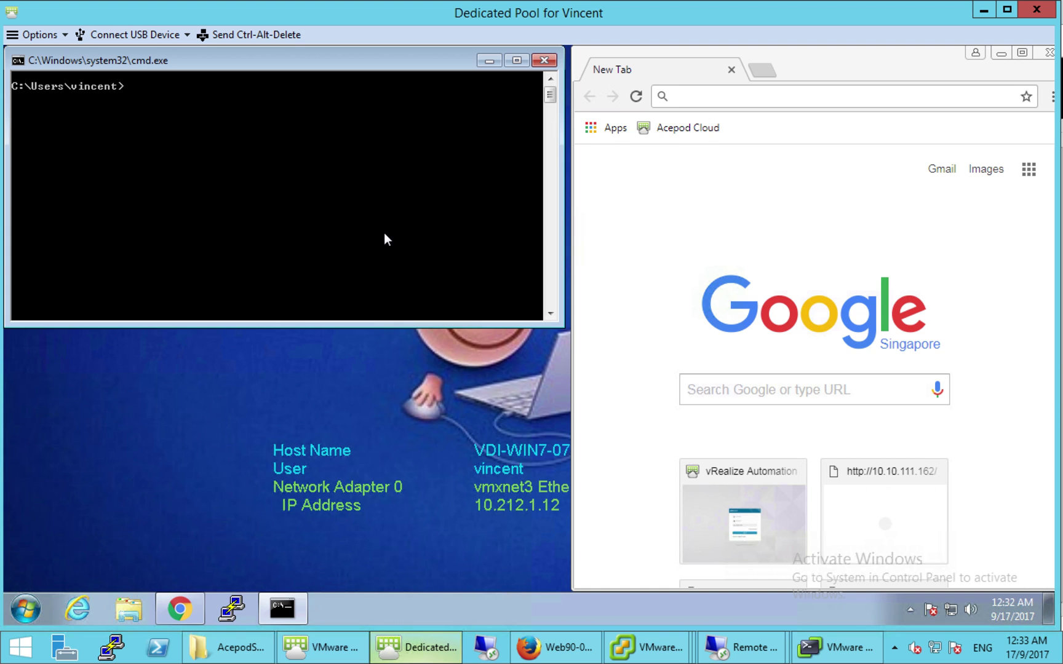
type("ping 10.10.99.251")
key("Return")
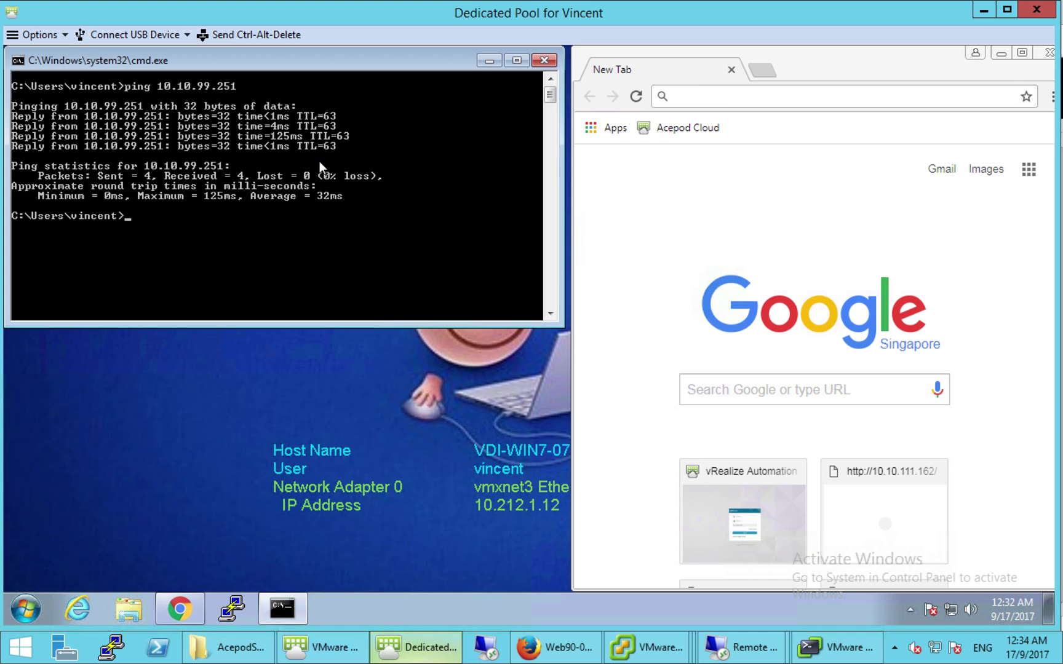
key("Up")
key("Return")
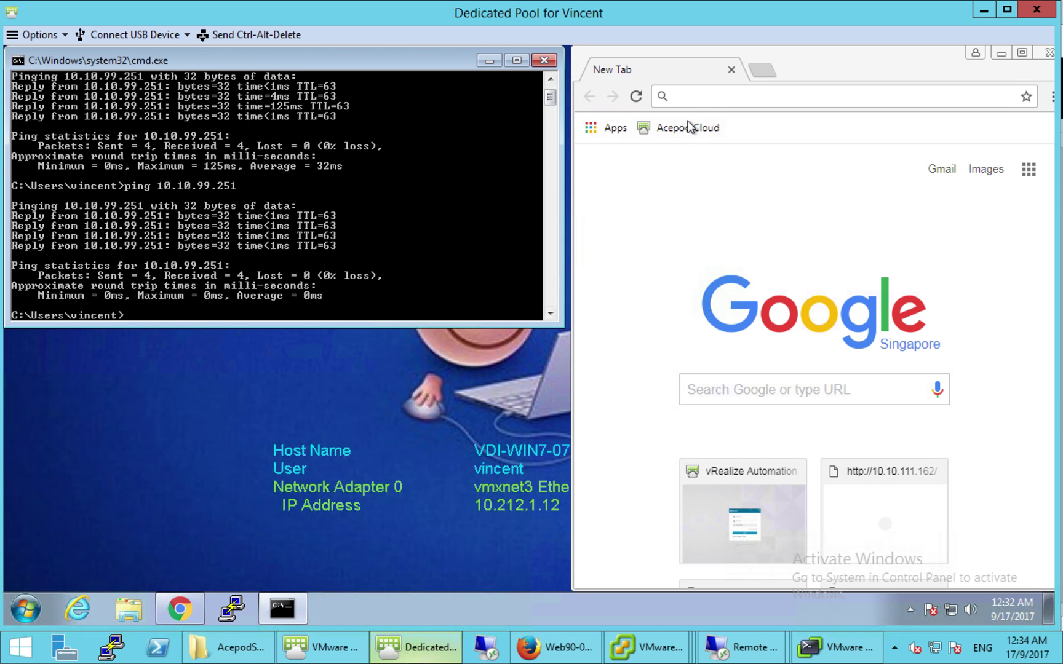
- Load the NSX Test App at 10.10.99.251 in Chrome, then return to Web90-002's vSphere summary
left_click(702, 102)
type("10.10")
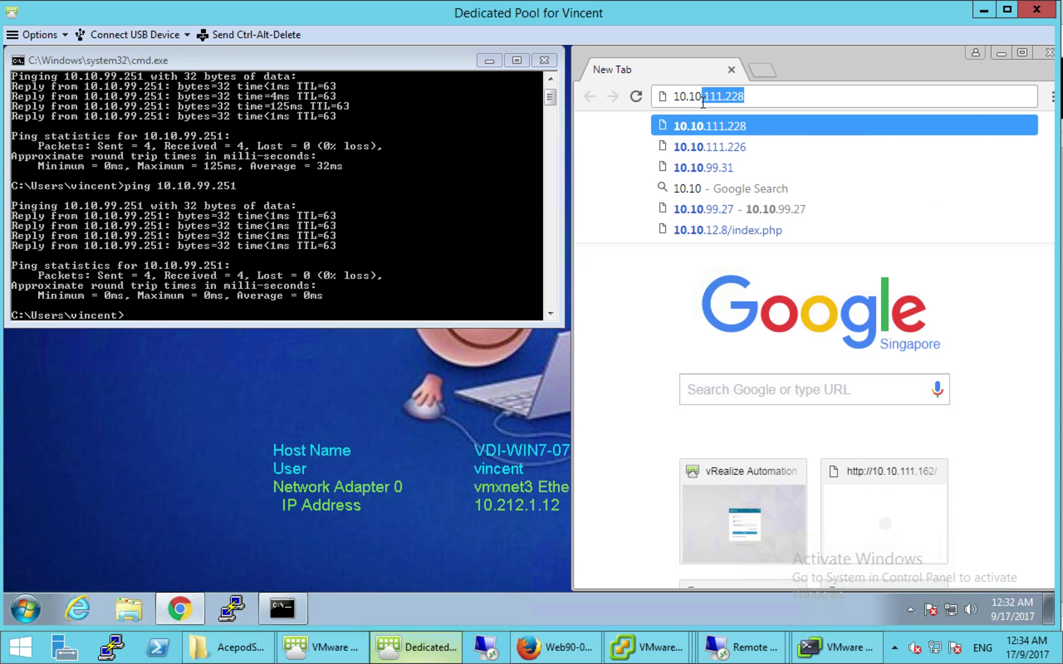
type(".99.251")
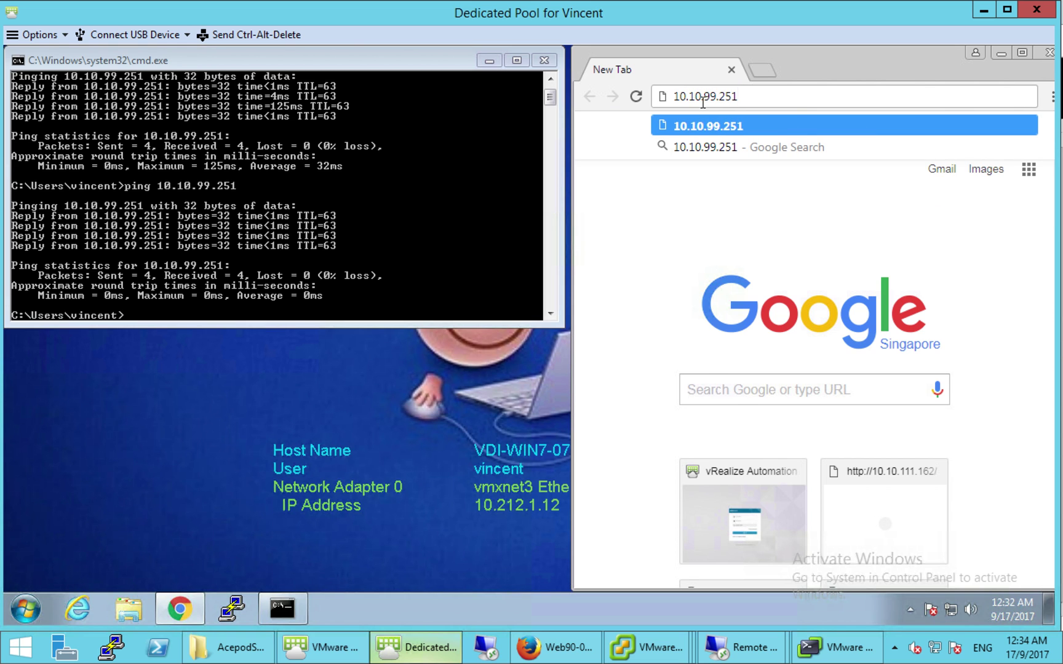
key("Return")
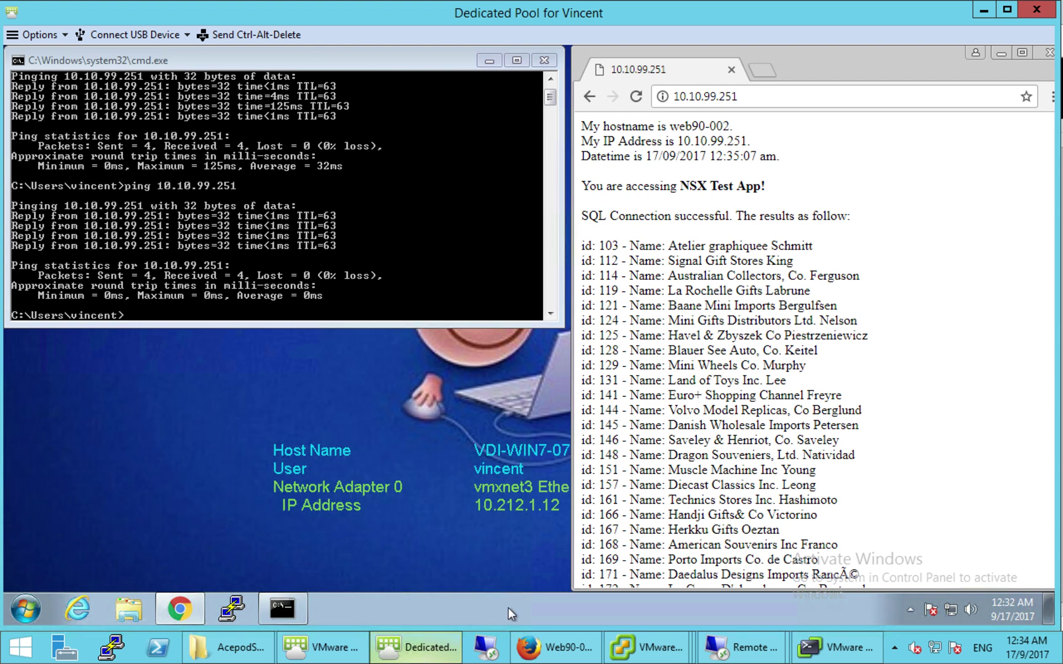
left_click(552, 657)
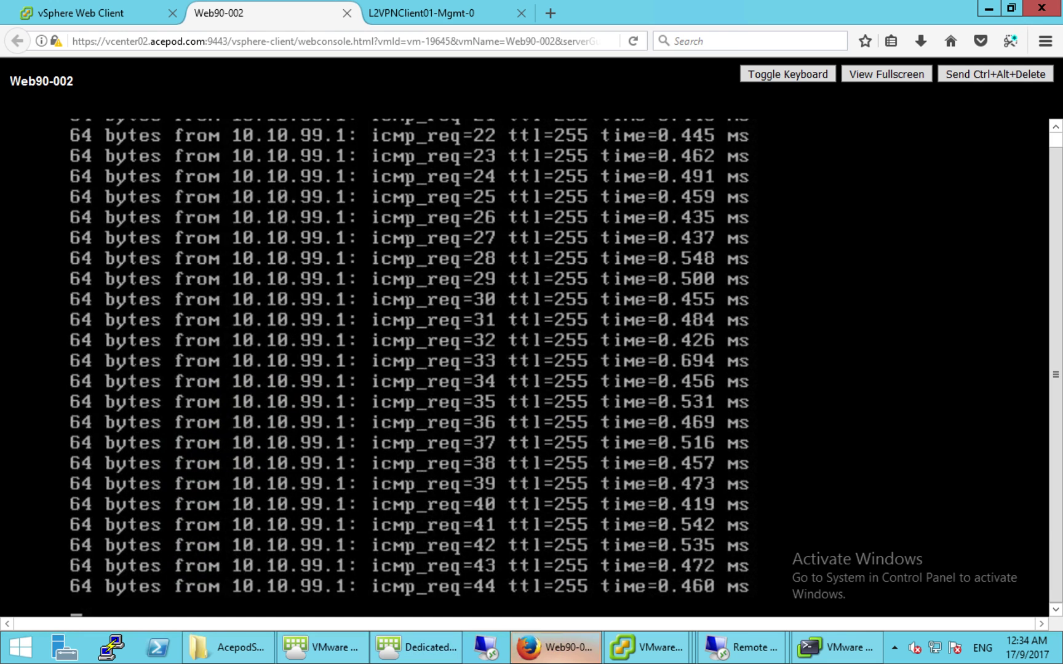
left_click(132, 16)
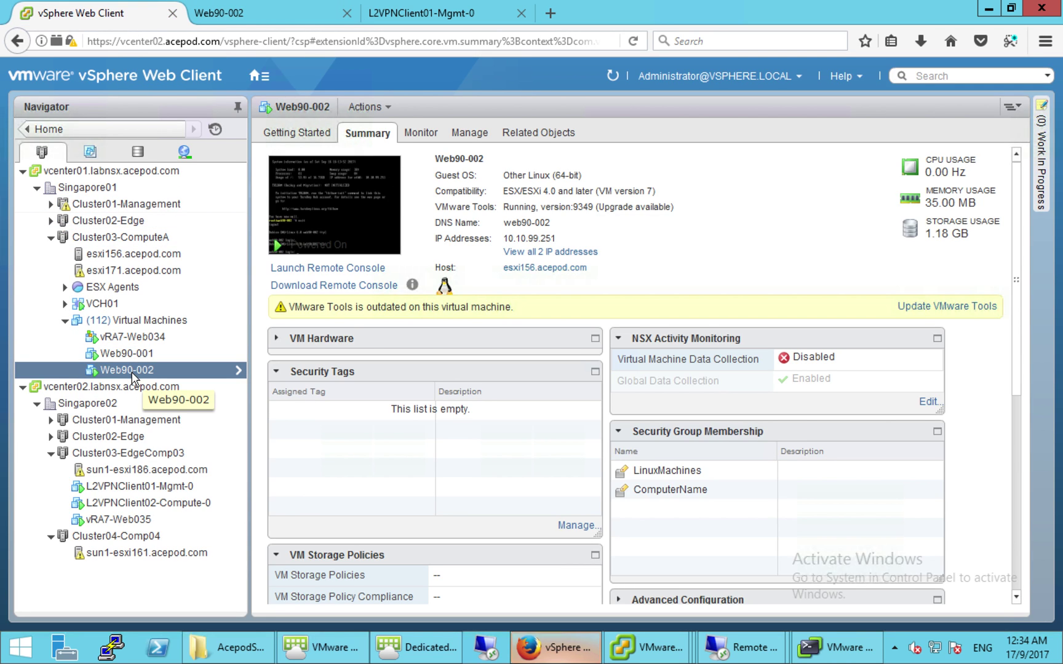
- Start migrating Web90-002, changing both compute resource and storage
right_click(133, 377)
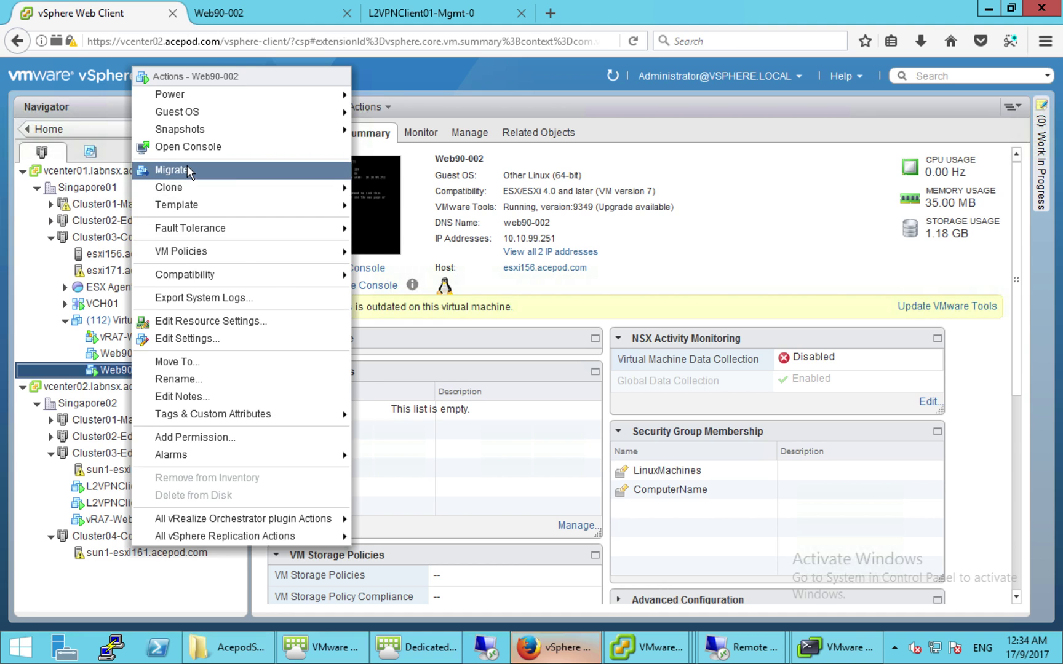
left_click(198, 171)
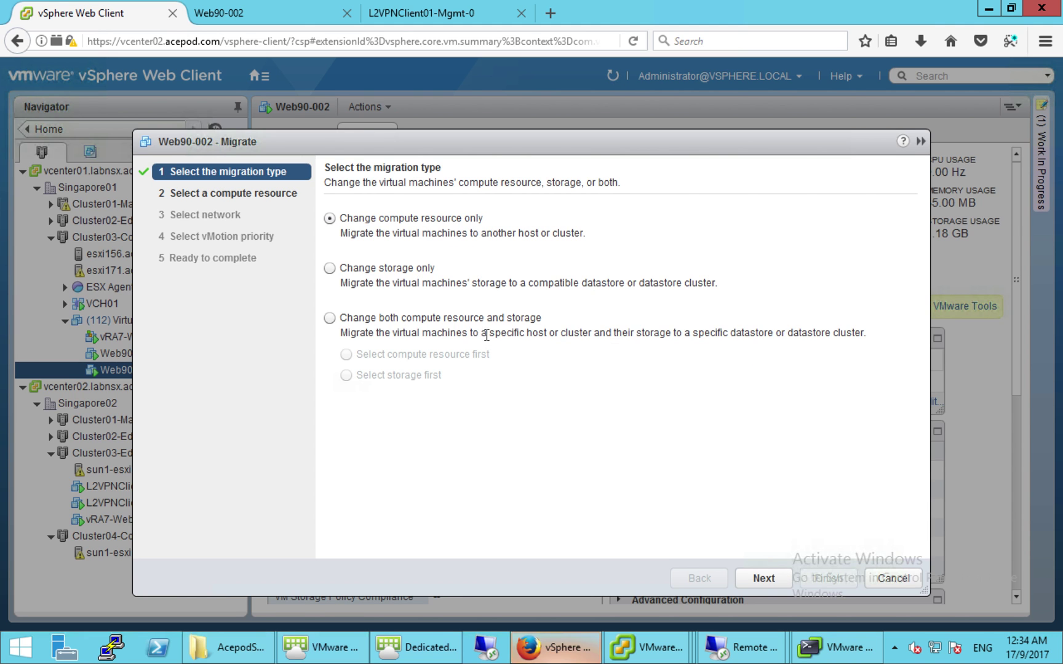
left_click(330, 318)
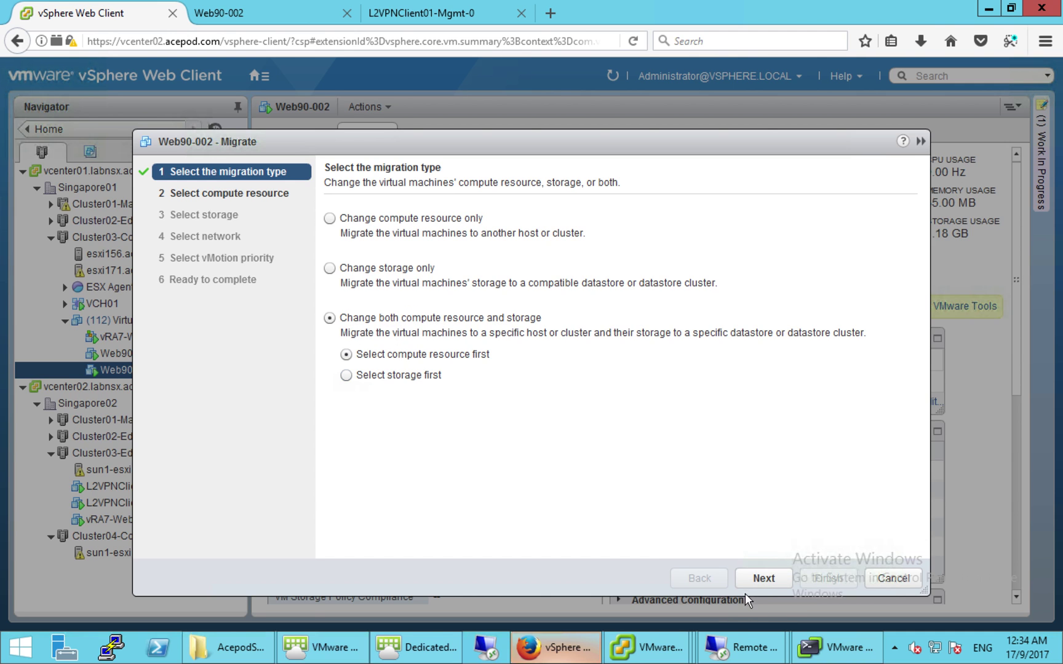
left_click(764, 579)
- Choose host sun1-esxi161 under Singapore02 > Cluster04-Comp04 as the destination compute resource
left_click(358, 283)
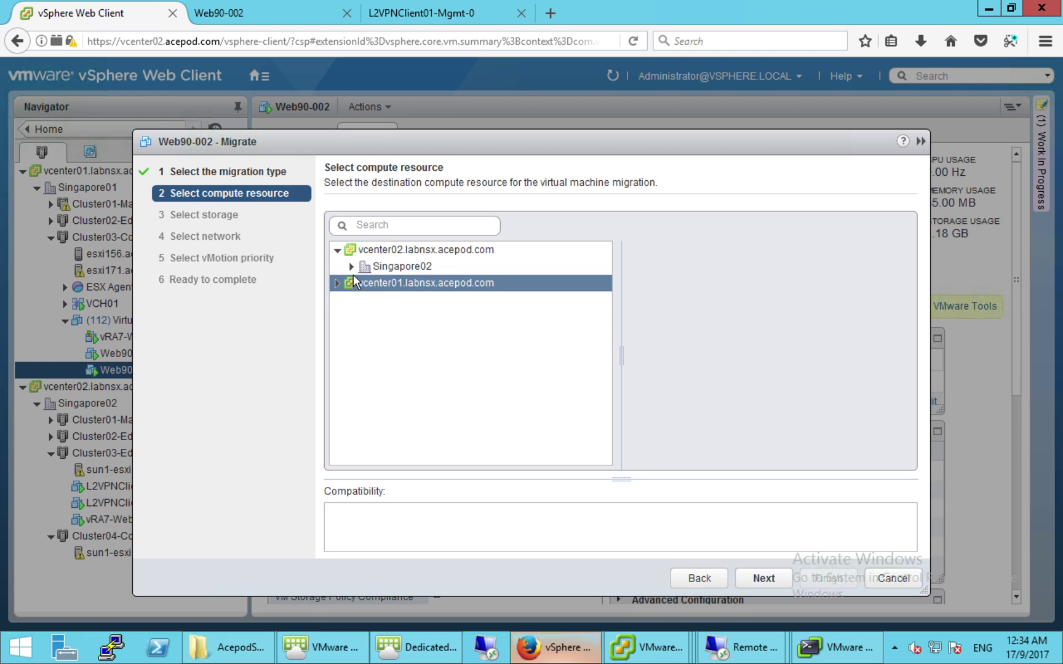
left_click(353, 271)
double_click(383, 265)
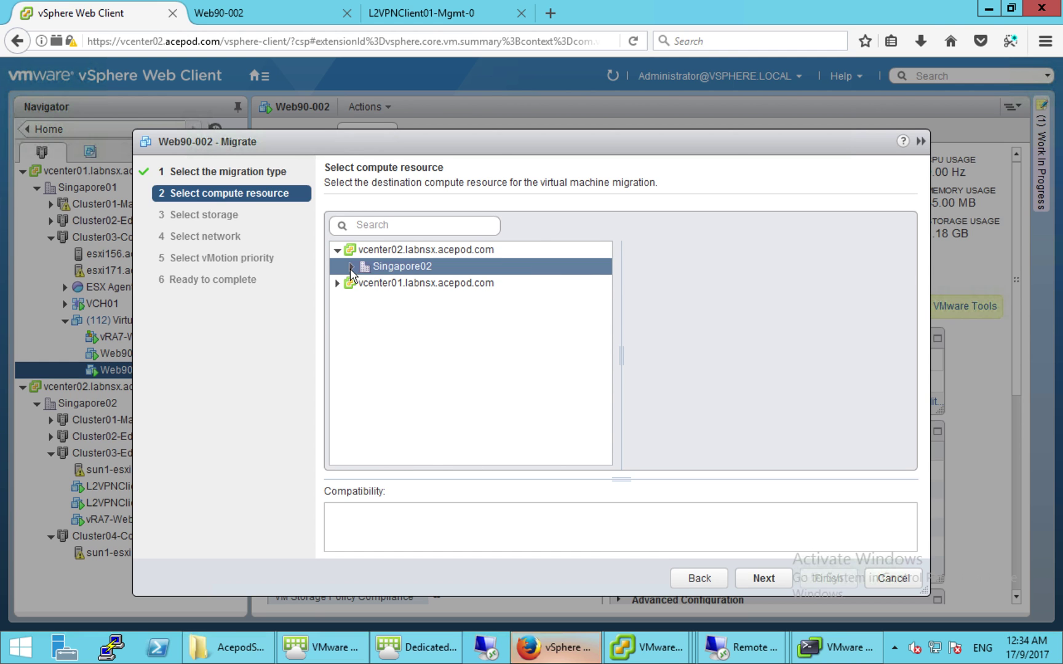
left_click(377, 333)
left_click(375, 334)
left_click(430, 349)
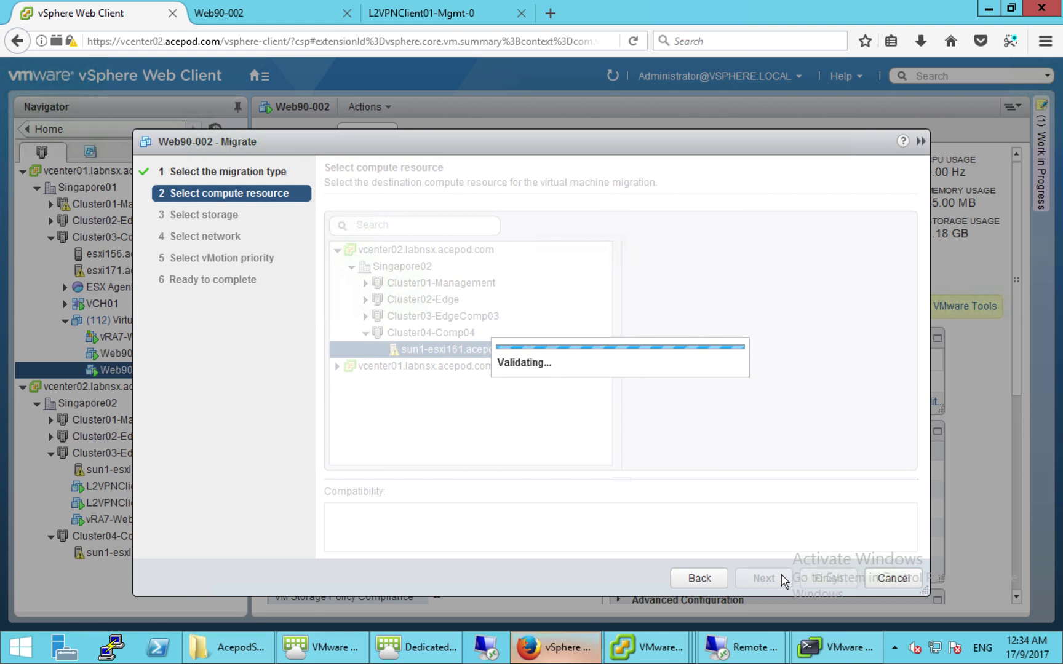
left_click(776, 580)
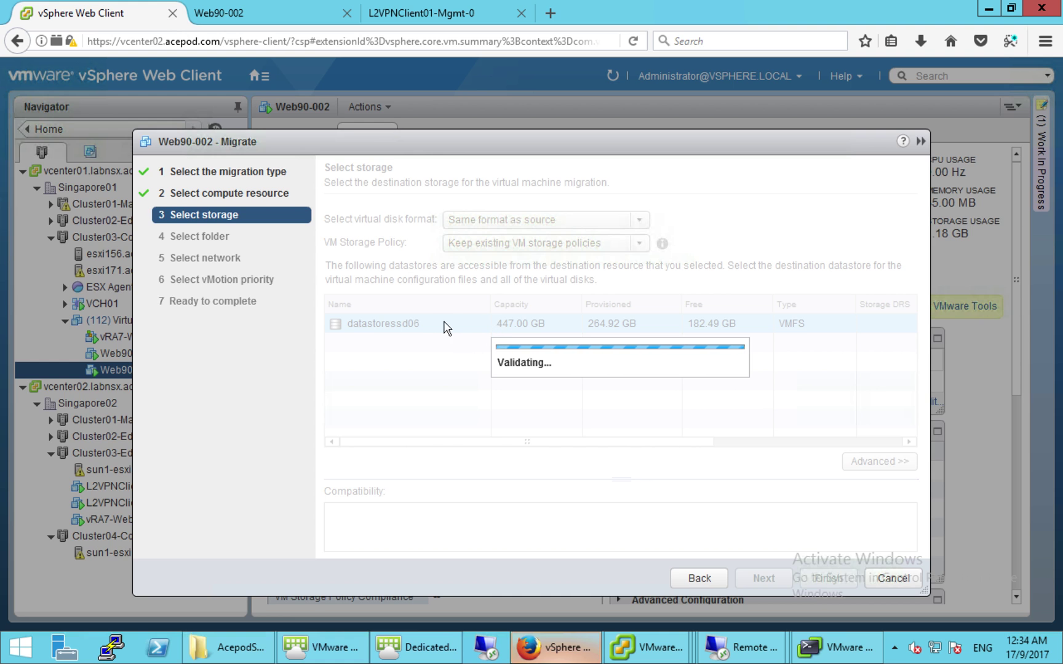
- Keep datastore datastoressd06 and pick Singapore02 as the destination folder
left_click(764, 579)
left_click(423, 249)
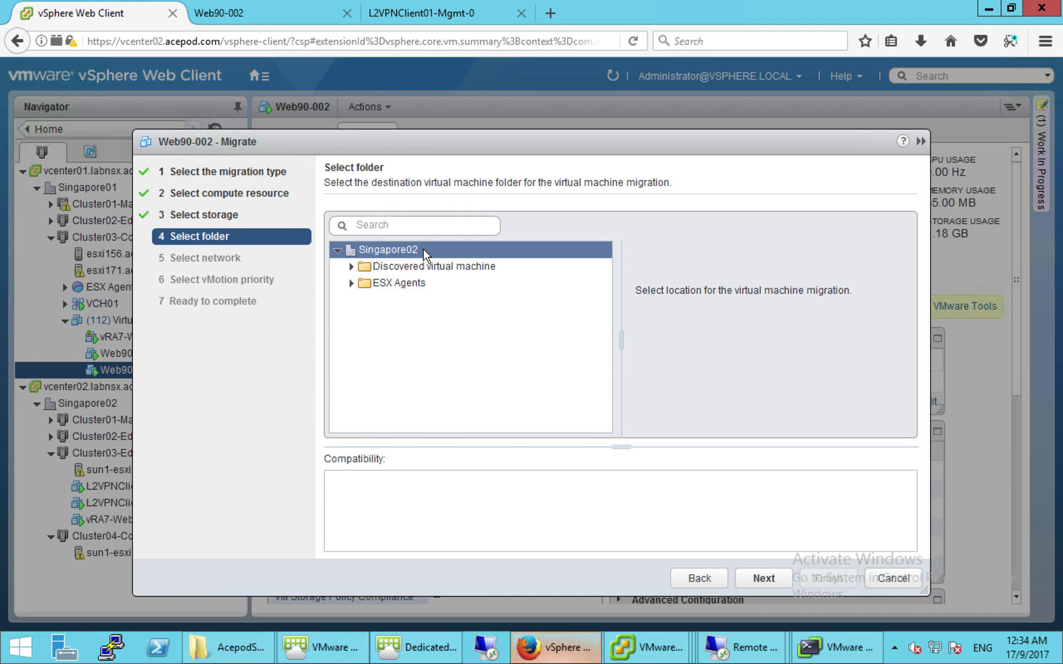
left_click(769, 577)
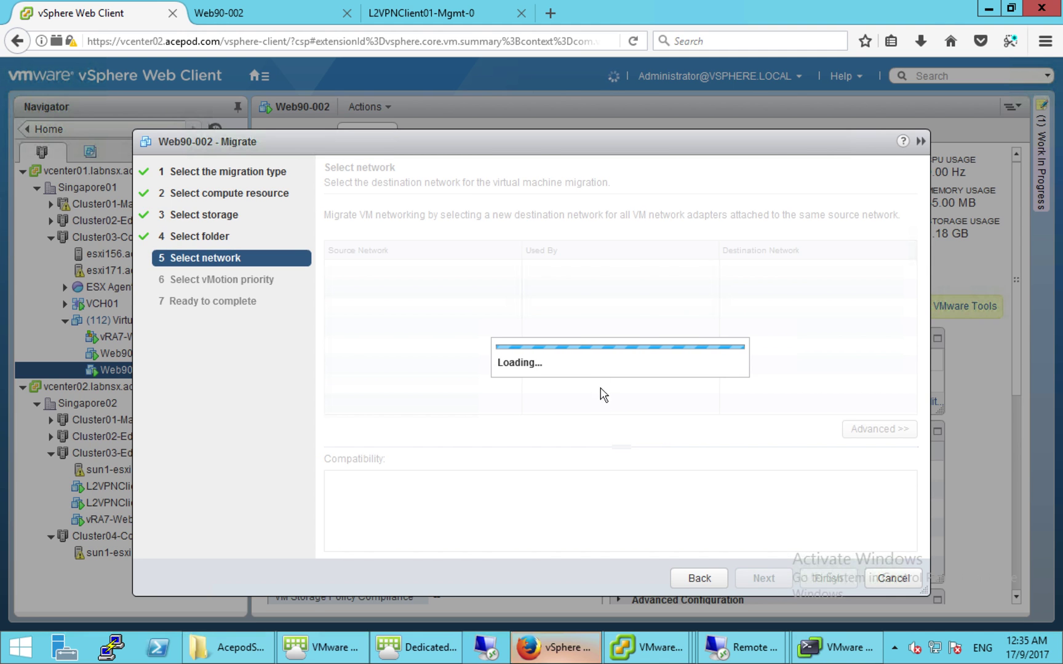
- Map the destination network to VDS02-VLAN99-WEB90, found by filtering for VLAN99
left_click(831, 277)
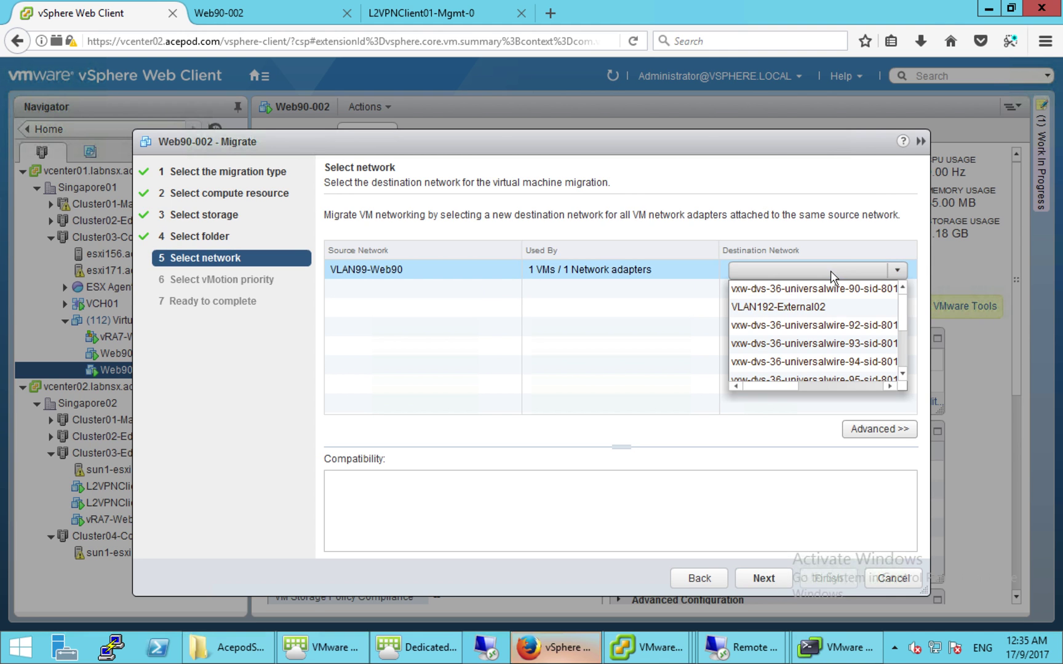
left_click(903, 374)
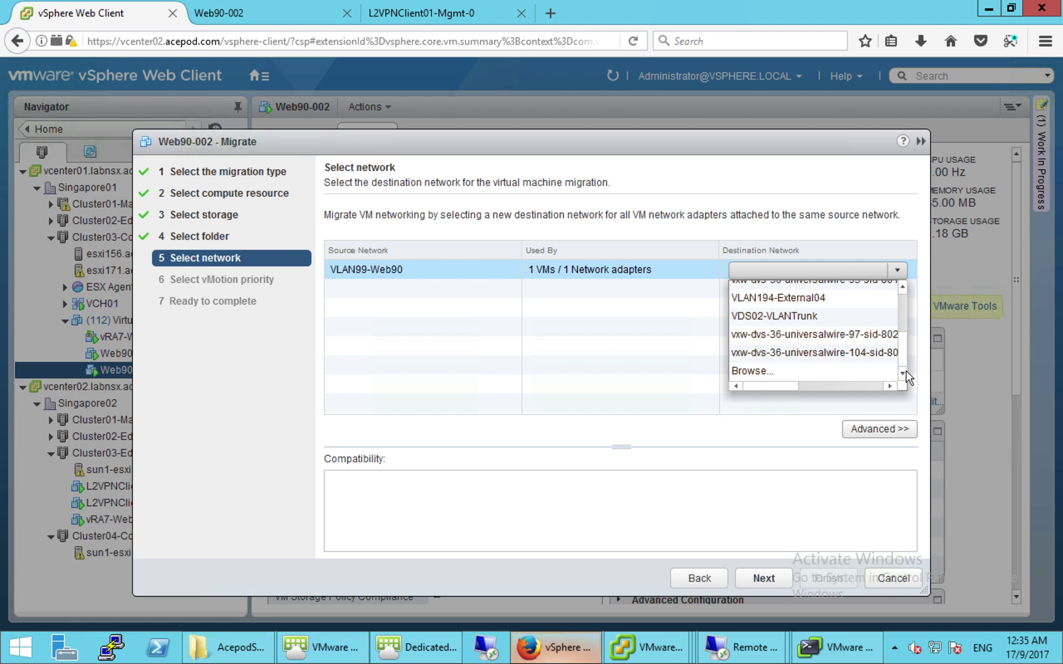
left_click(785, 377)
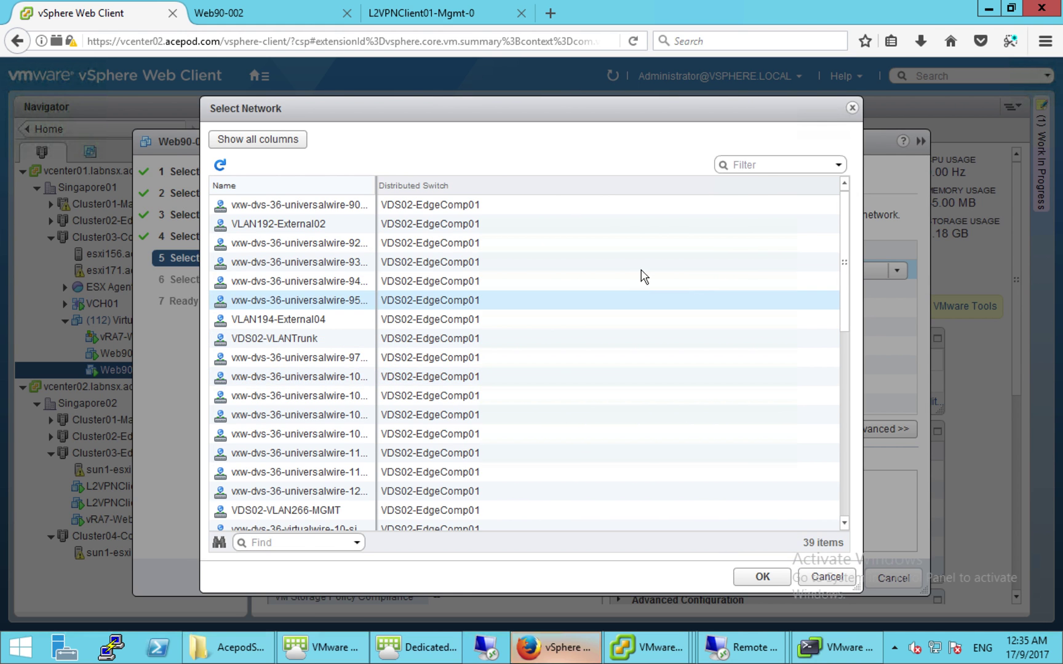
left_click(769, 167)
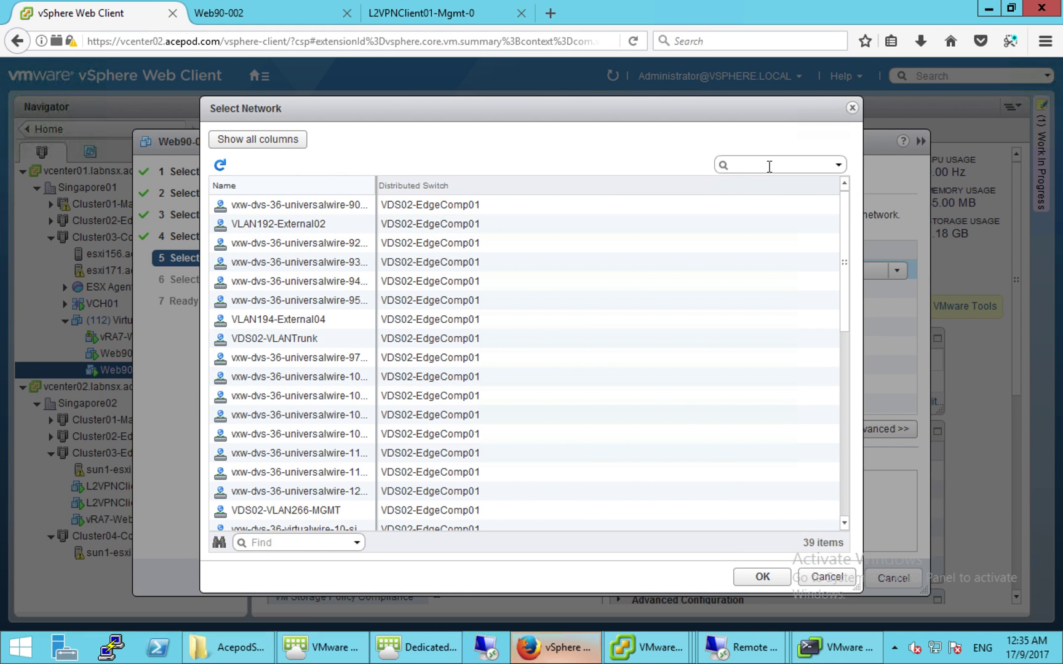
type("VLAN99")
key("Return")
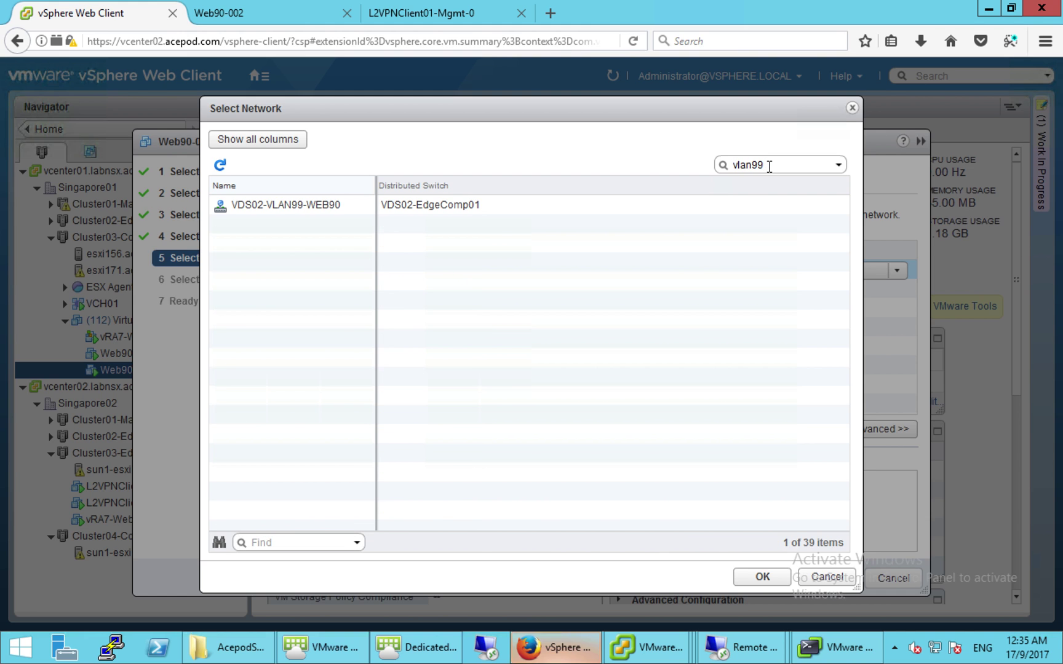
left_click(495, 209)
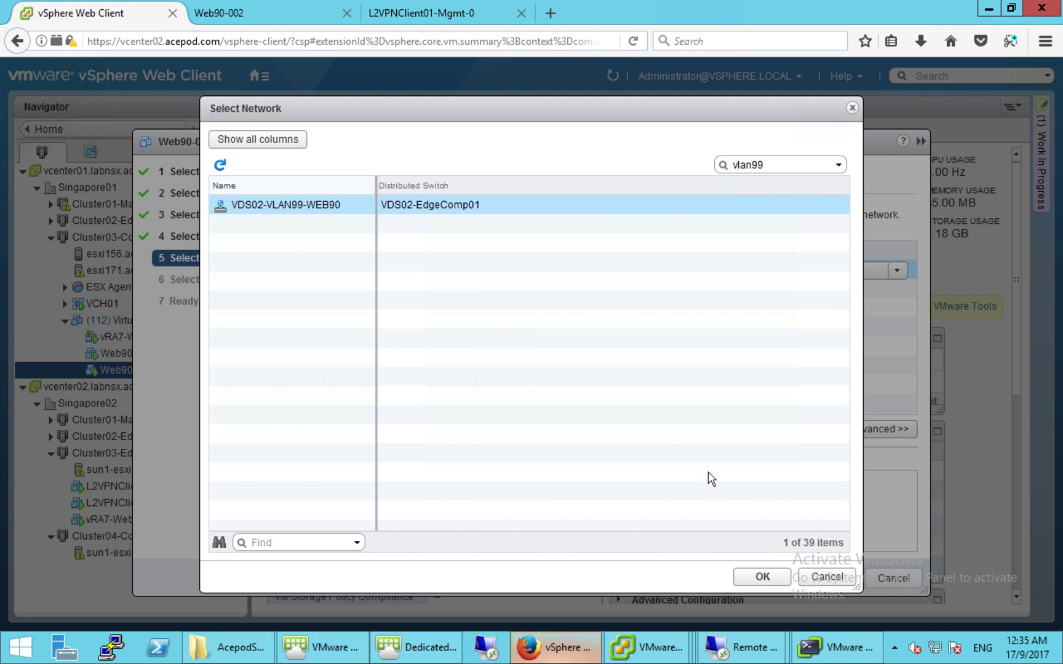
left_click(761, 576)
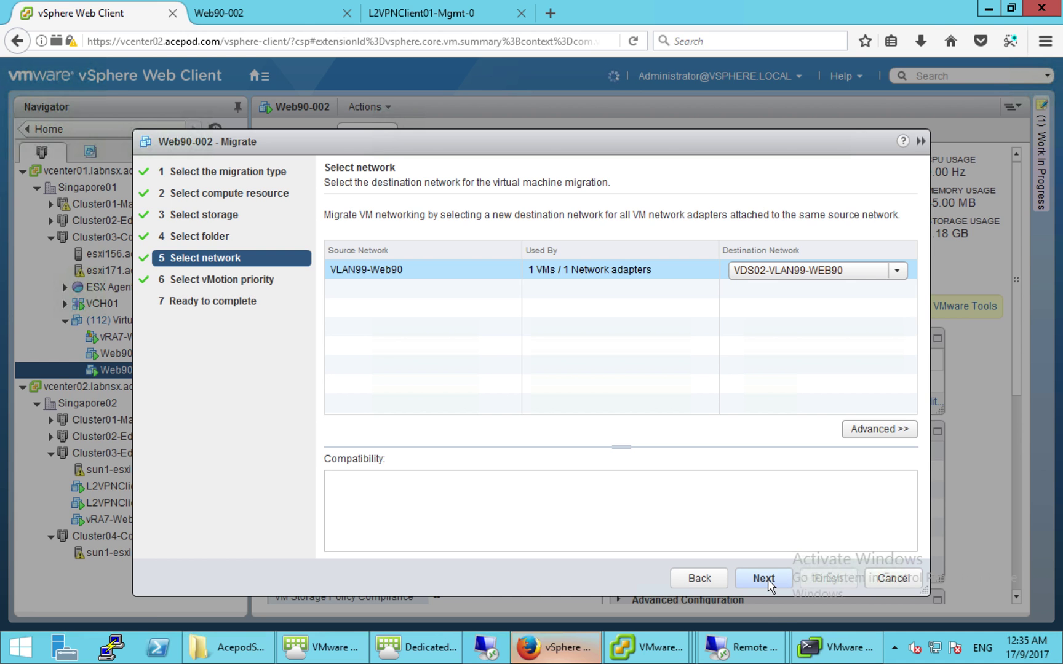
- Keep high vMotion priority and finish the migration wizard
left_click(767, 581)
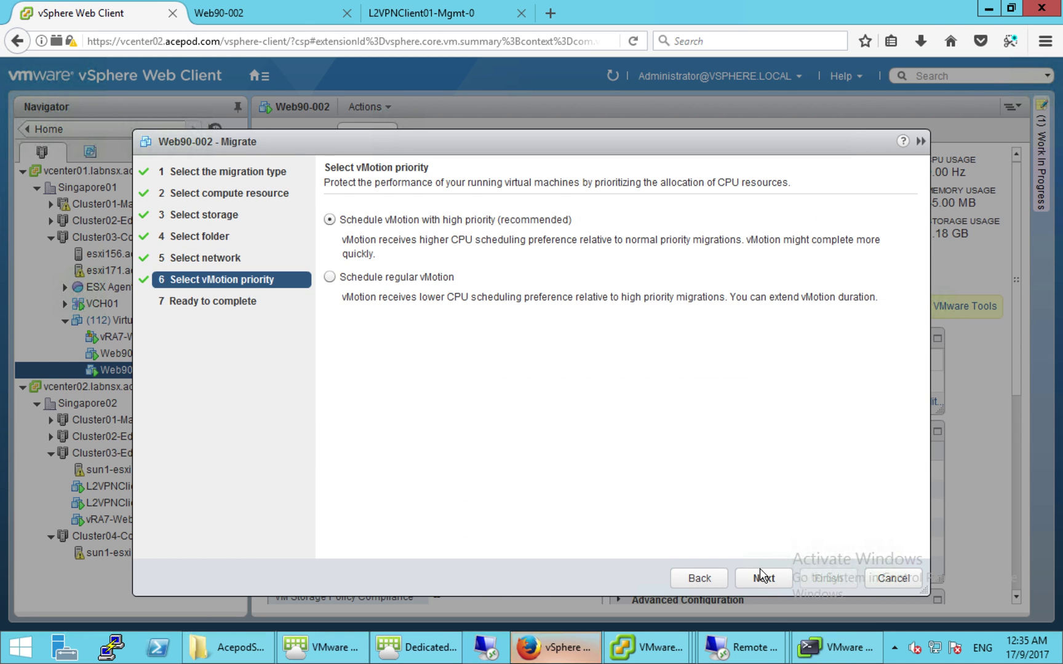
left_click(763, 579)
left_click(825, 575)
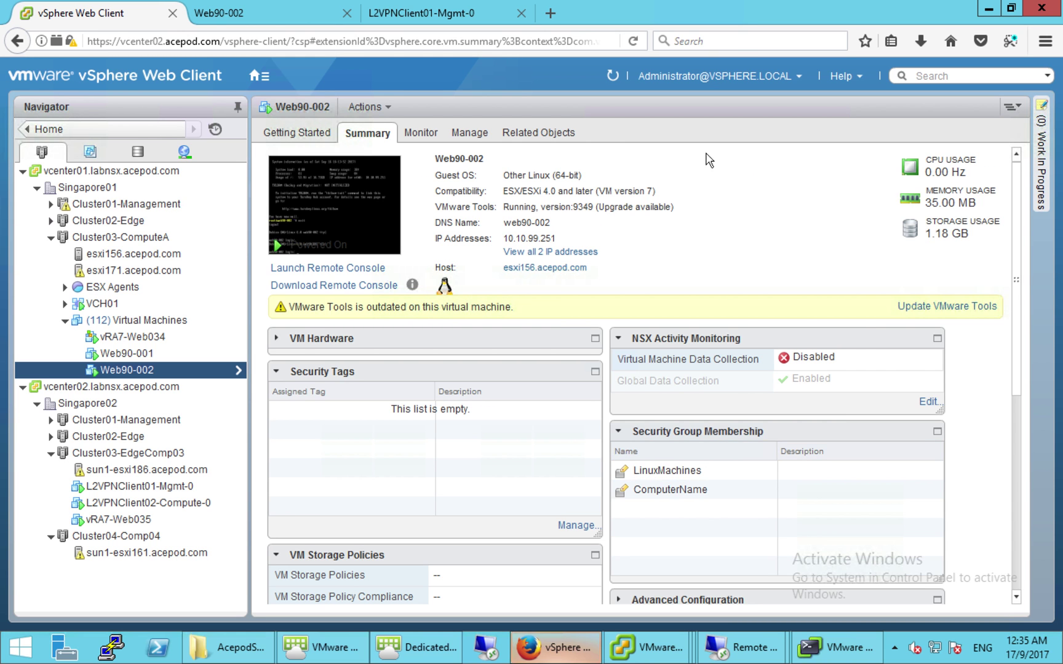
- Open the recent tasks list from the Home navigation menu
left_click(259, 76)
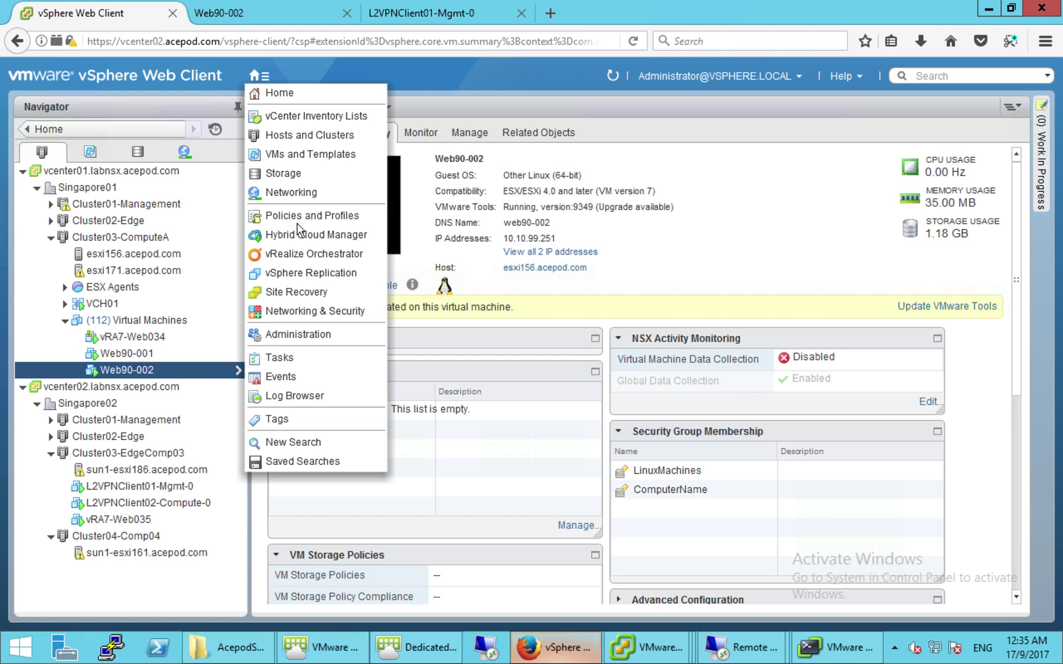
left_click(289, 71)
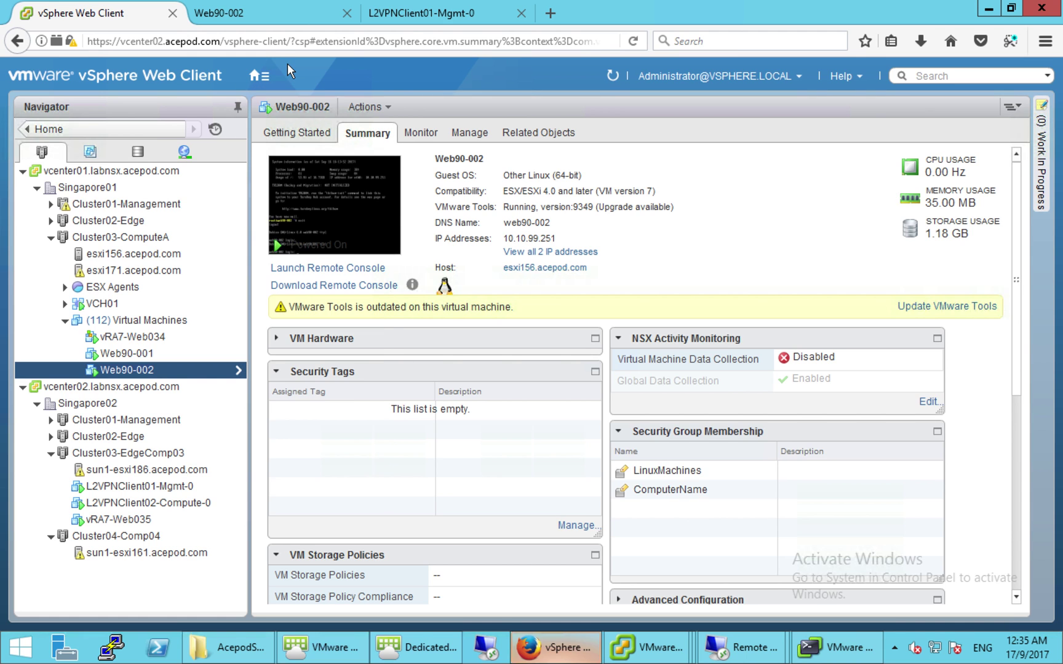
left_click(257, 82)
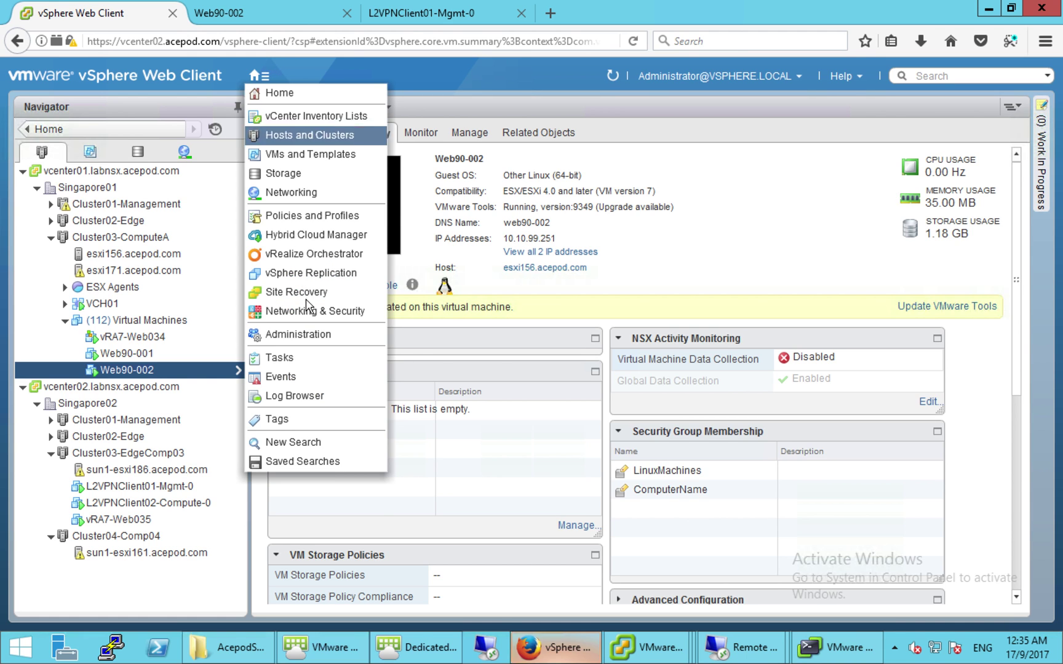
left_click(298, 356)
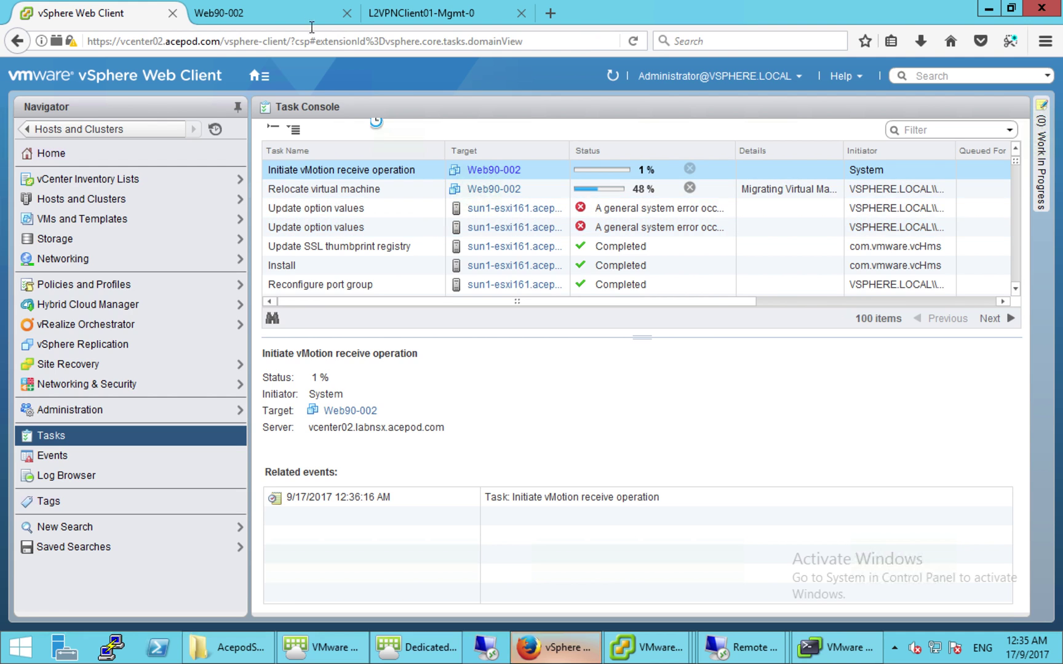
- Alternate between Web90-002's ping output and the task list, watching migration reach 49%
left_click(284, 18)
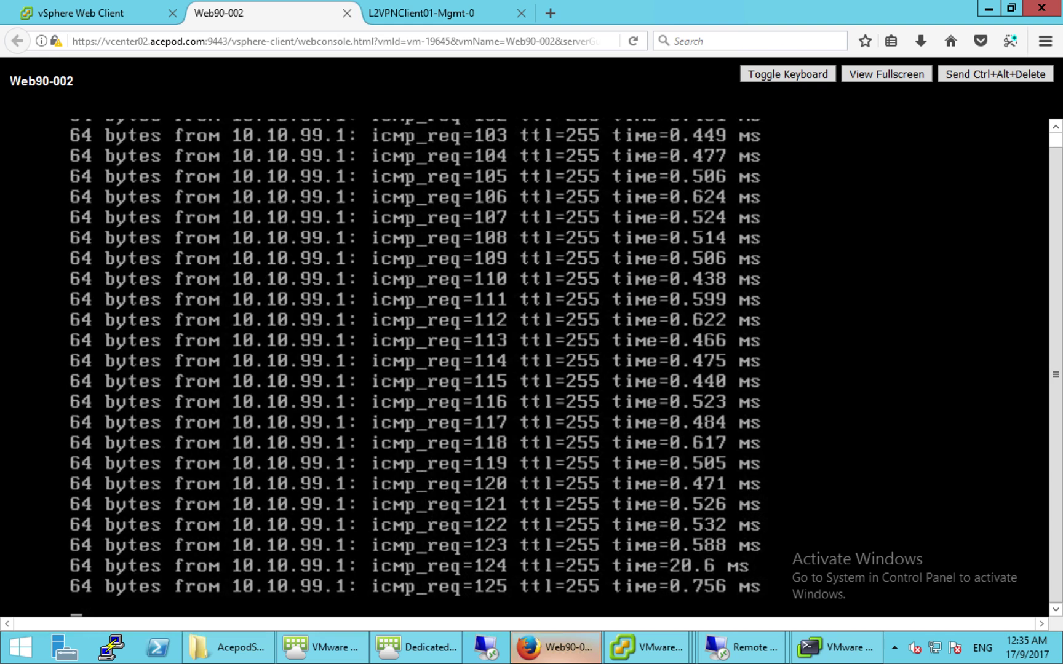
left_click(110, 20)
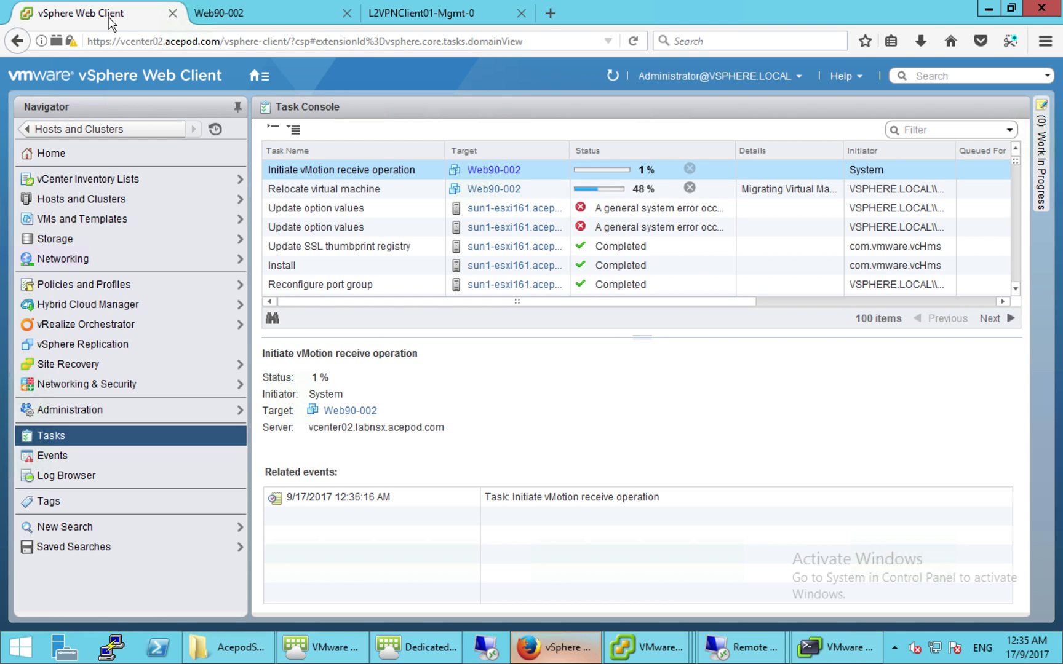
left_click(236, 17)
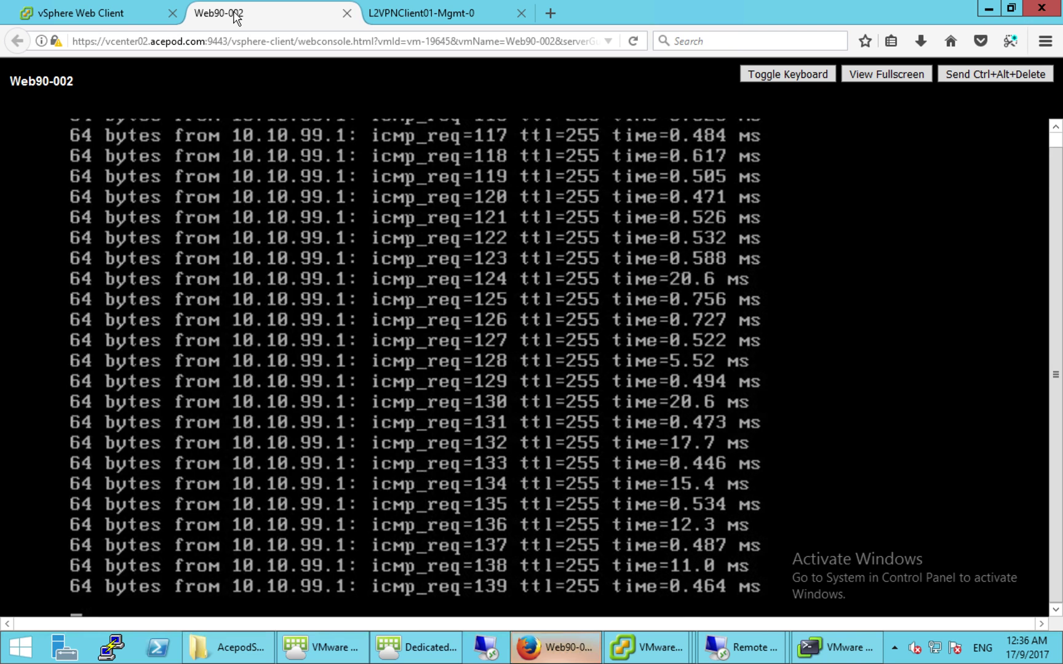
left_click(147, 17)
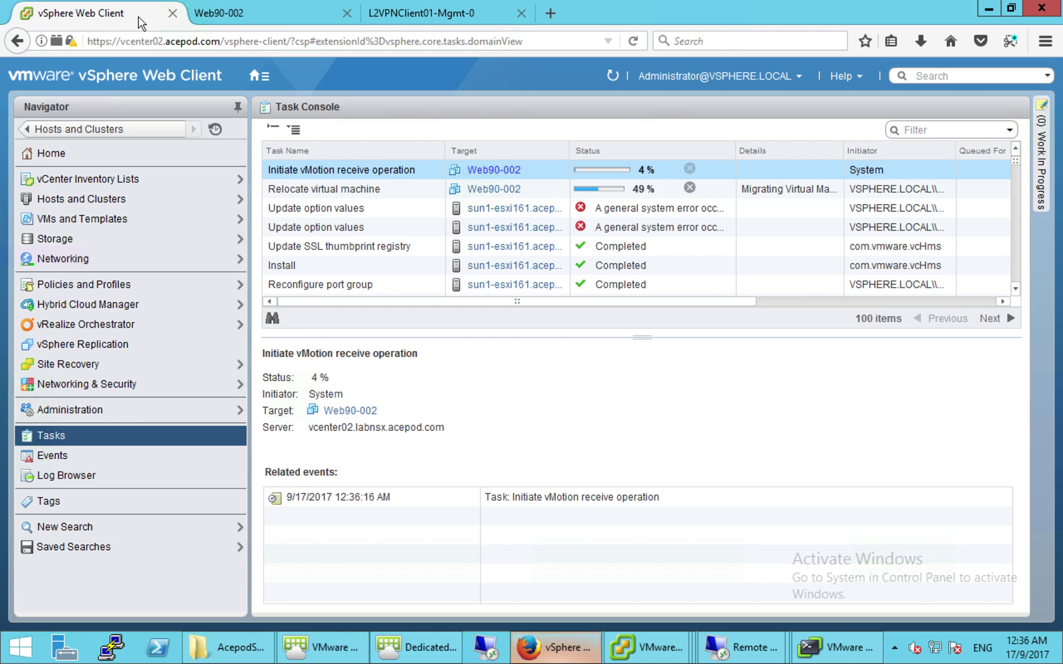
left_click(284, 12)
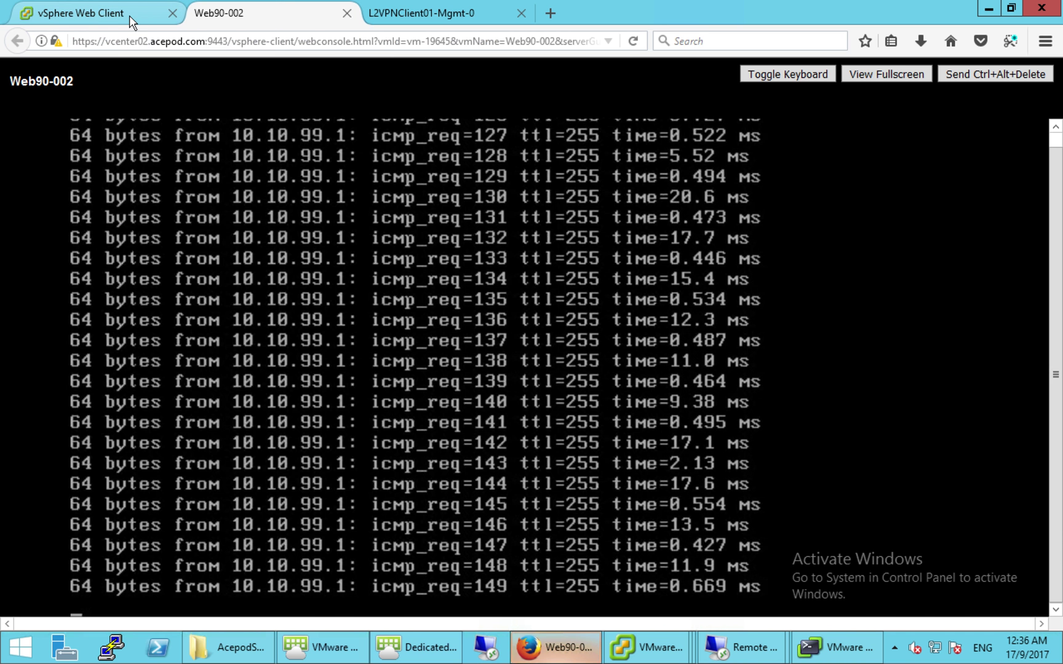
left_click(130, 16)
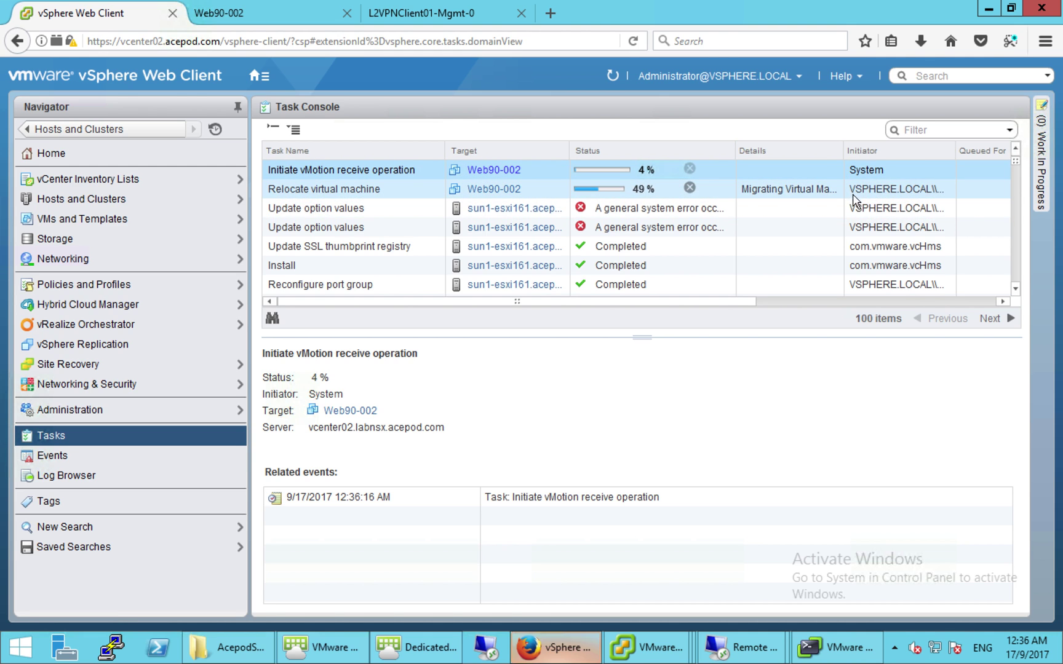
- Widen the Task Console's Start Time column for full timestamps, then recheck Web90-002's ping
left_click_drag(728, 308, 856, 305)
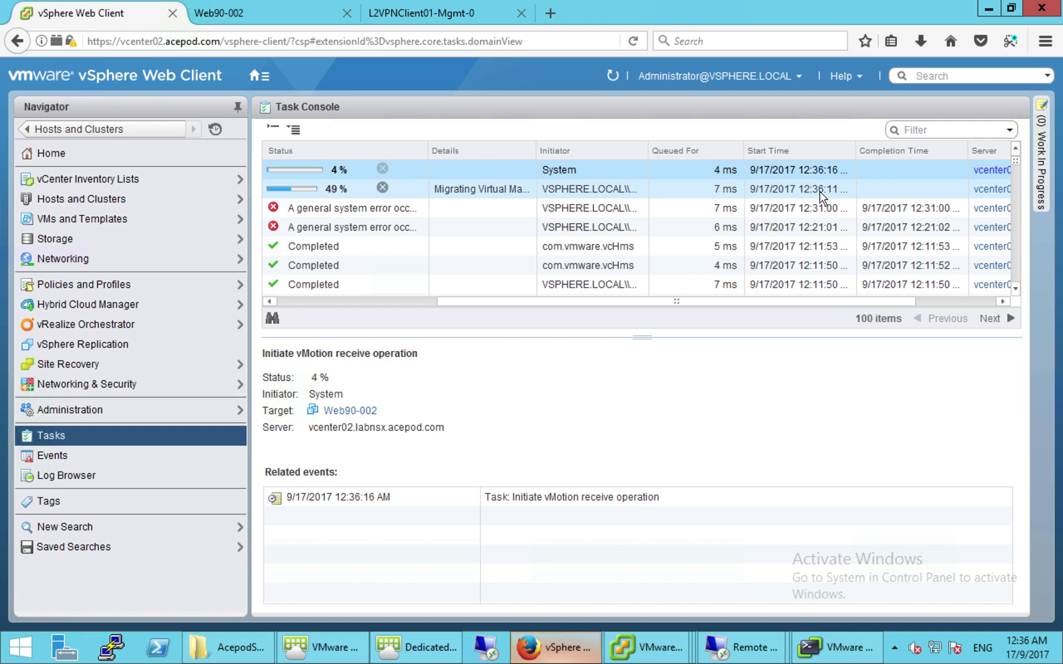
left_click_drag(856, 150, 872, 149)
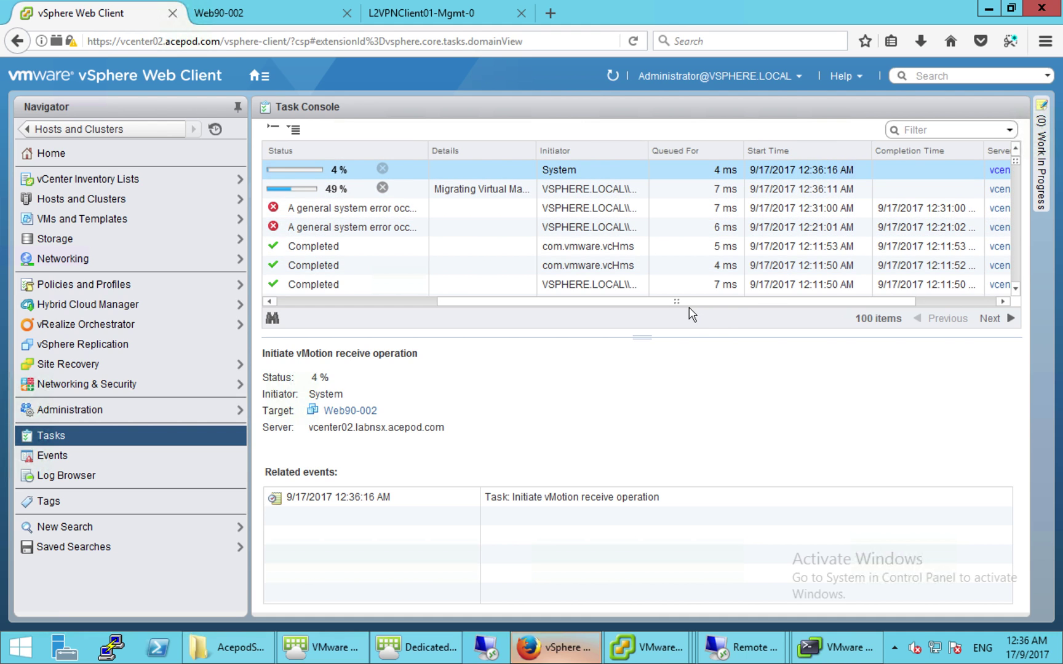
left_click_drag(677, 302, 539, 315)
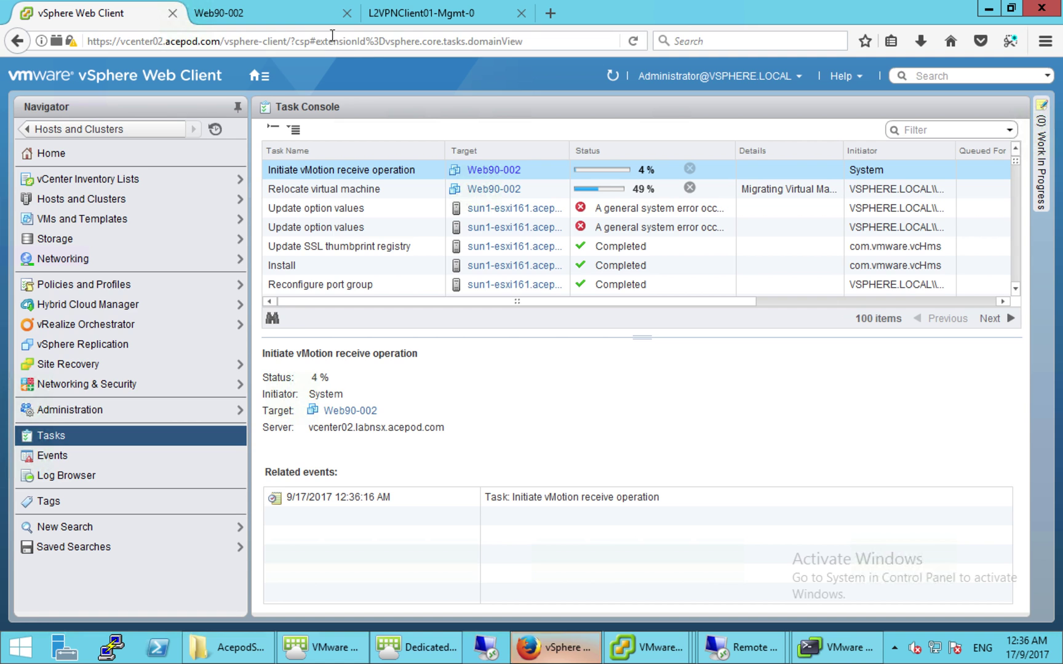
left_click(298, 23)
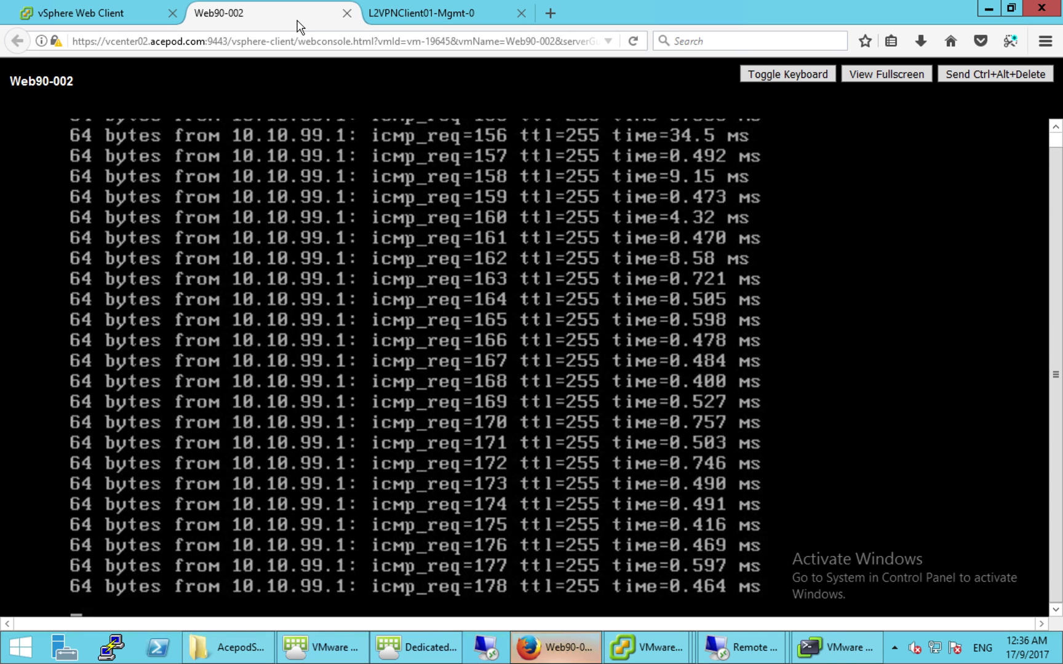
left_click(129, 18)
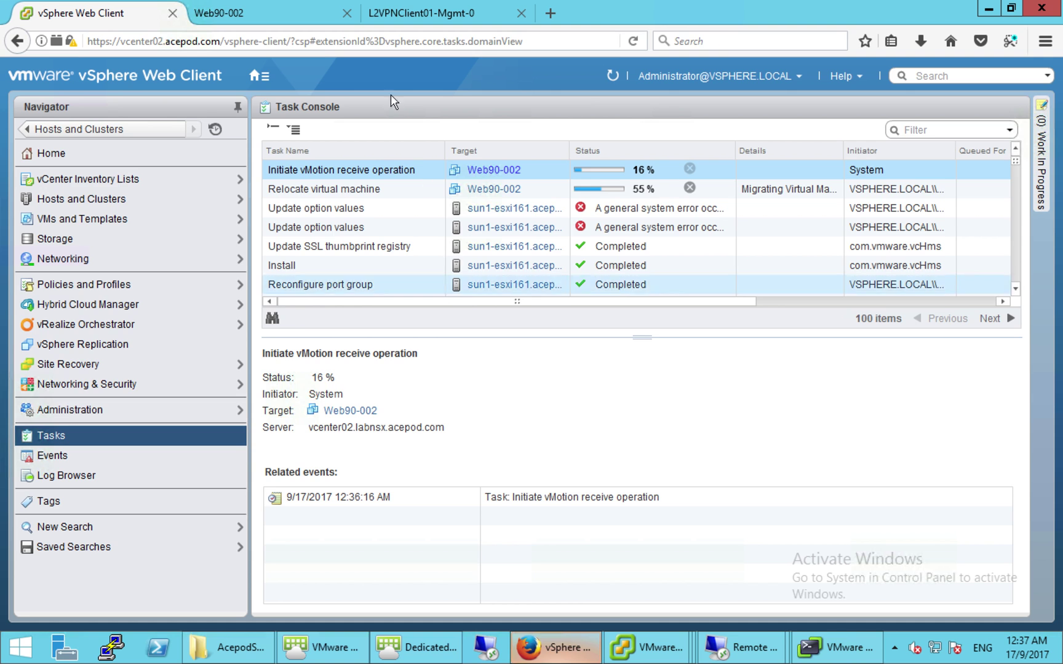
left_click(291, 20)
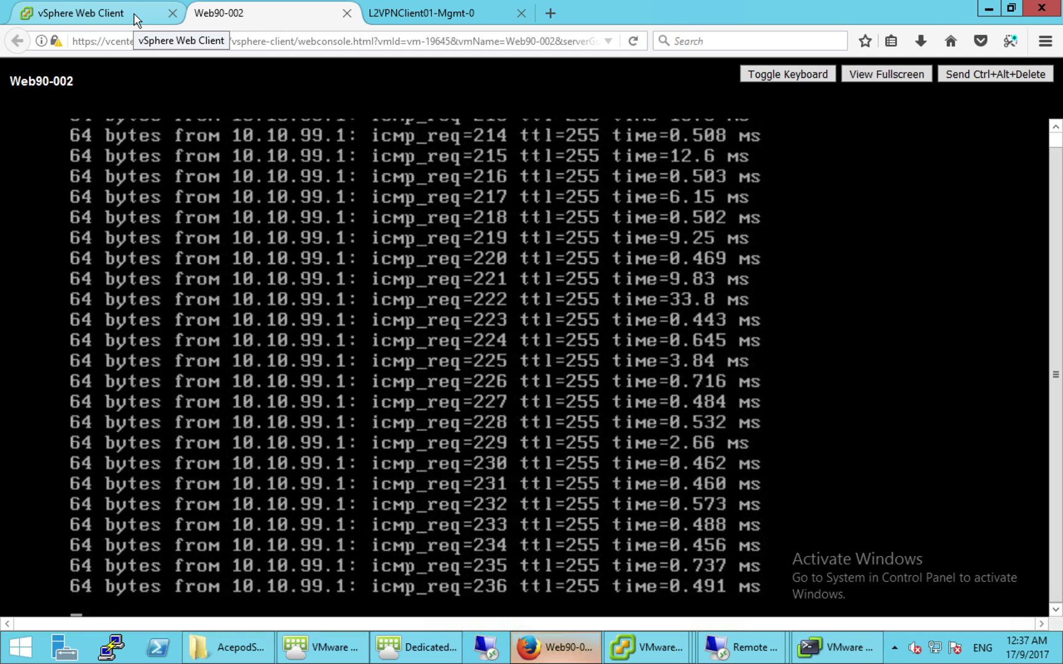
left_click(133, 13)
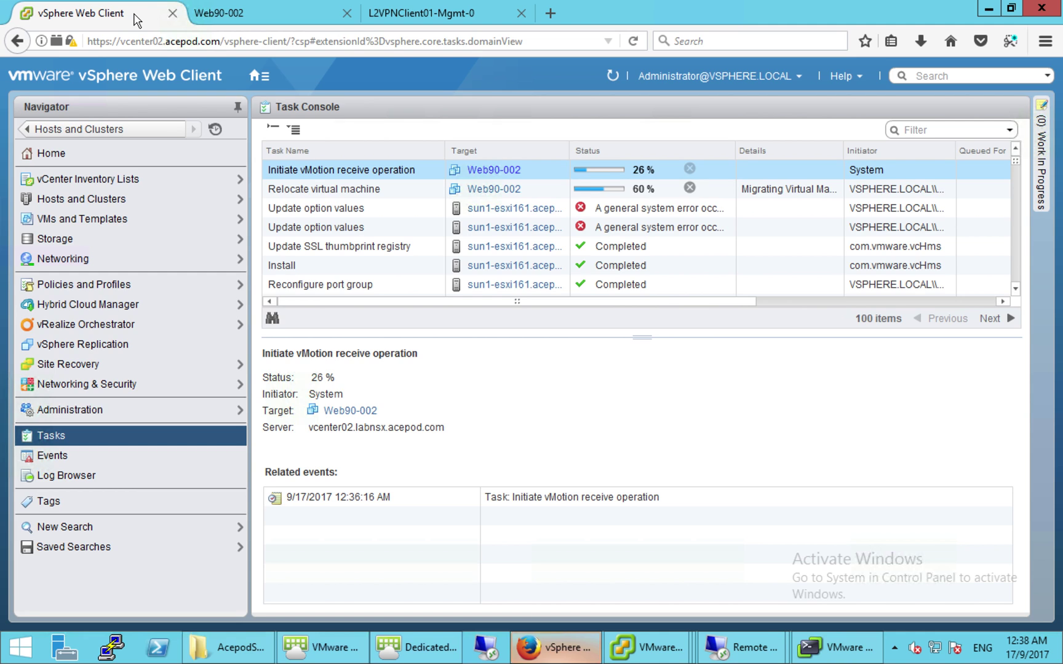
left_click(273, 12)
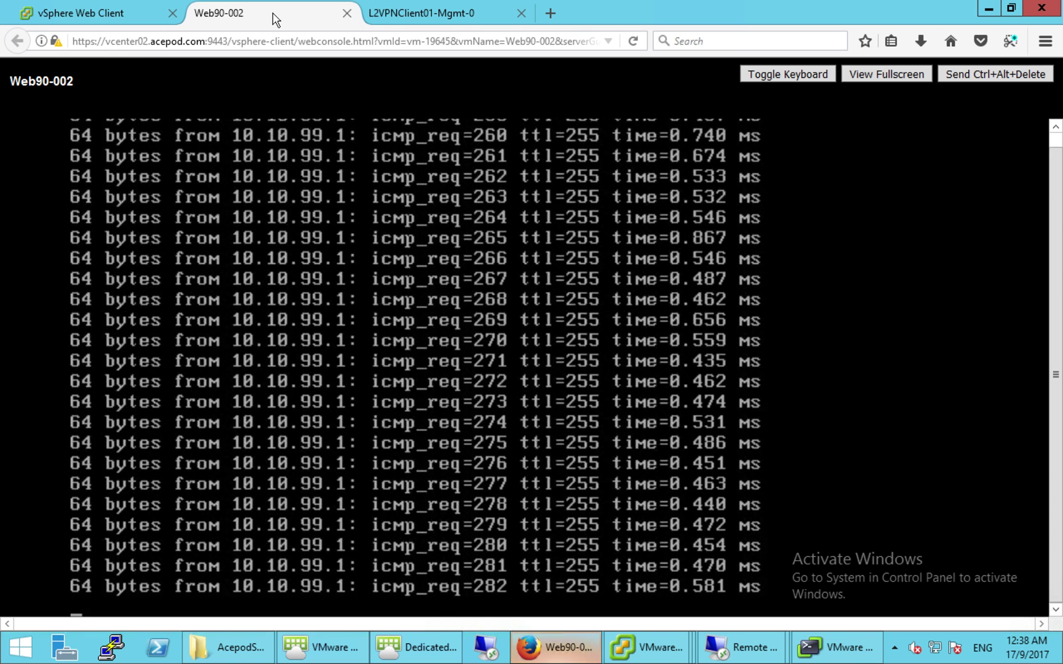
left_click(152, 26)
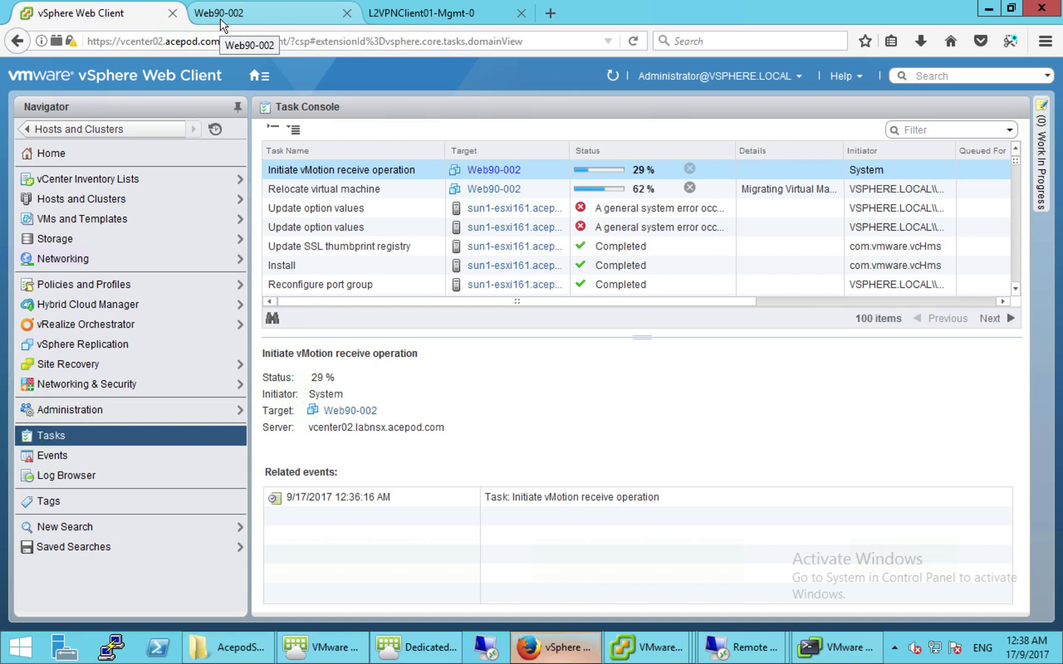
left_click(221, 13)
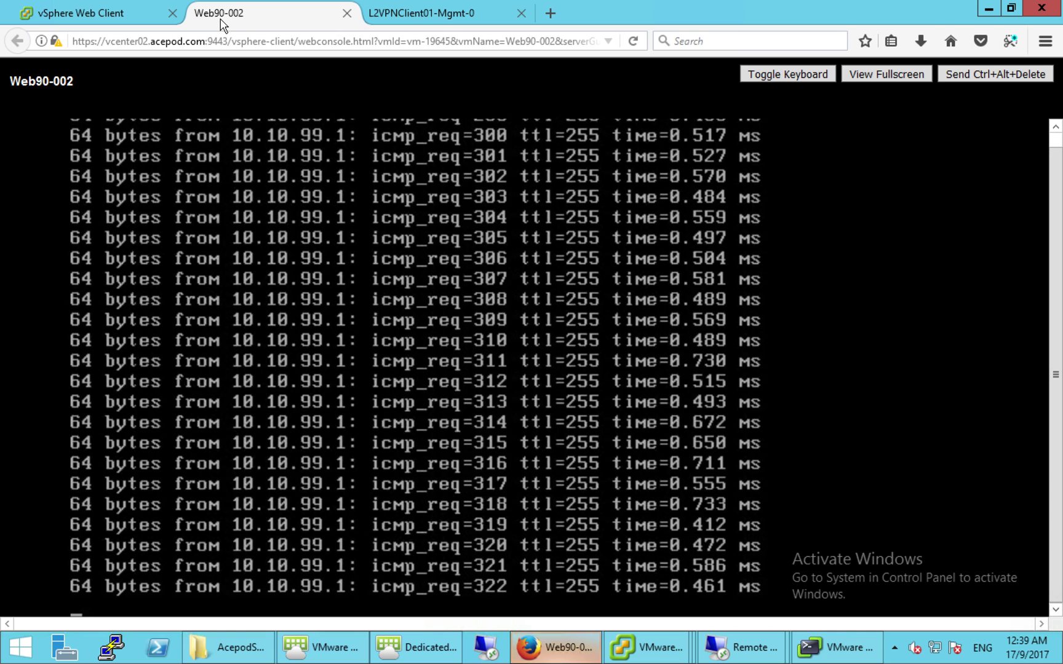
- Alternate between Web90-002's ping and the task list until Relocate virtual machine shows Completed
left_click(136, 14)
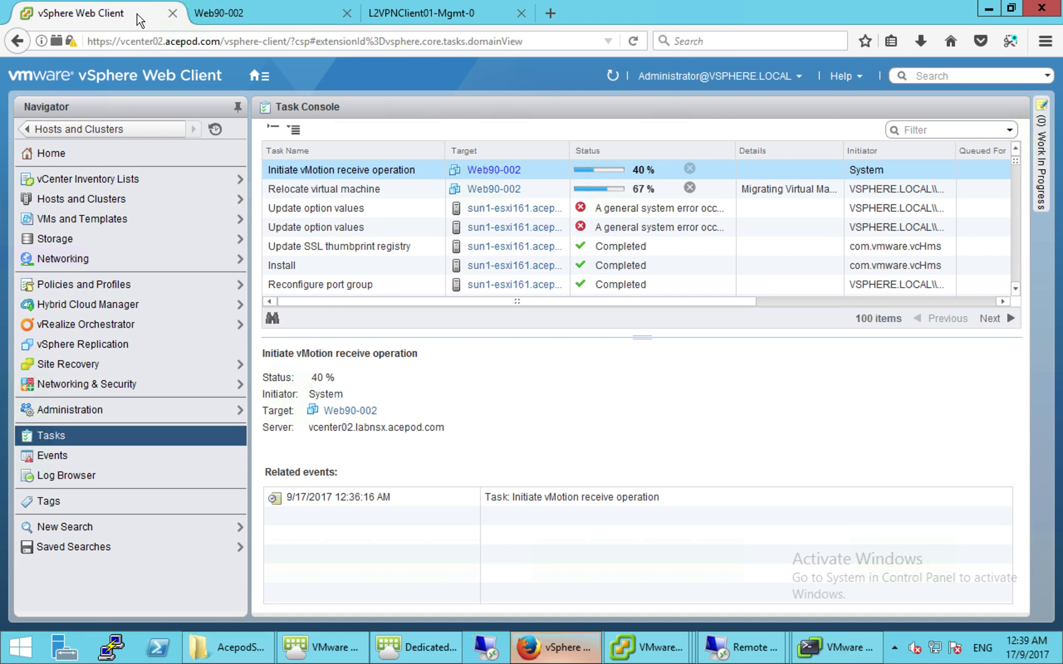
left_click(218, 17)
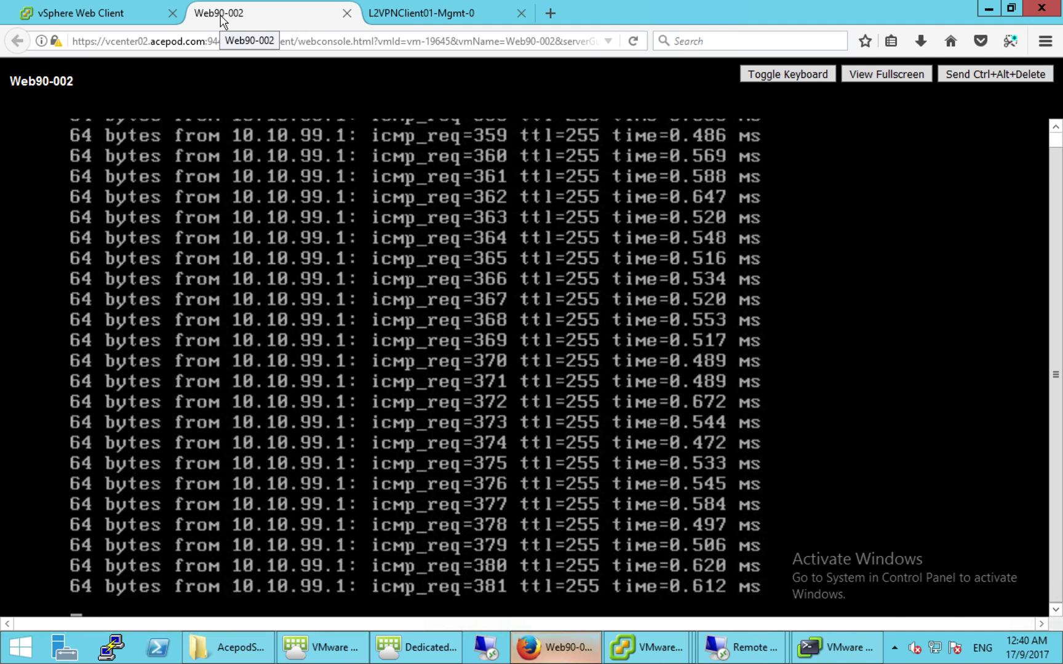
left_click(130, 18)
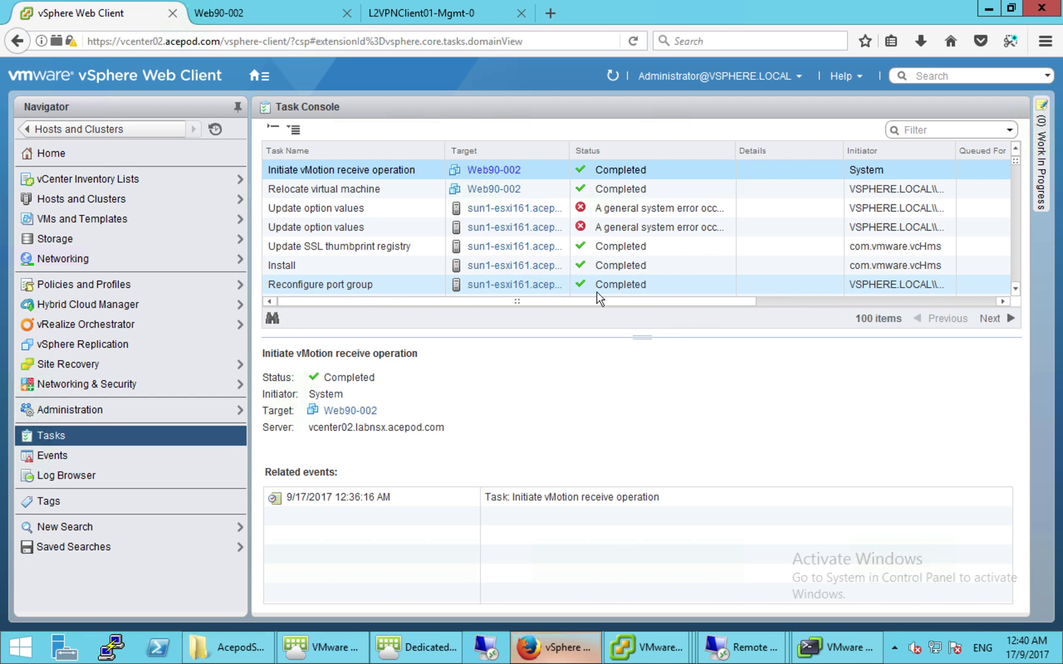
- Close the disconnected Web90-002 console tab and return to the Hosts and Clusters inventory
left_click_drag(618, 303, 779, 312)
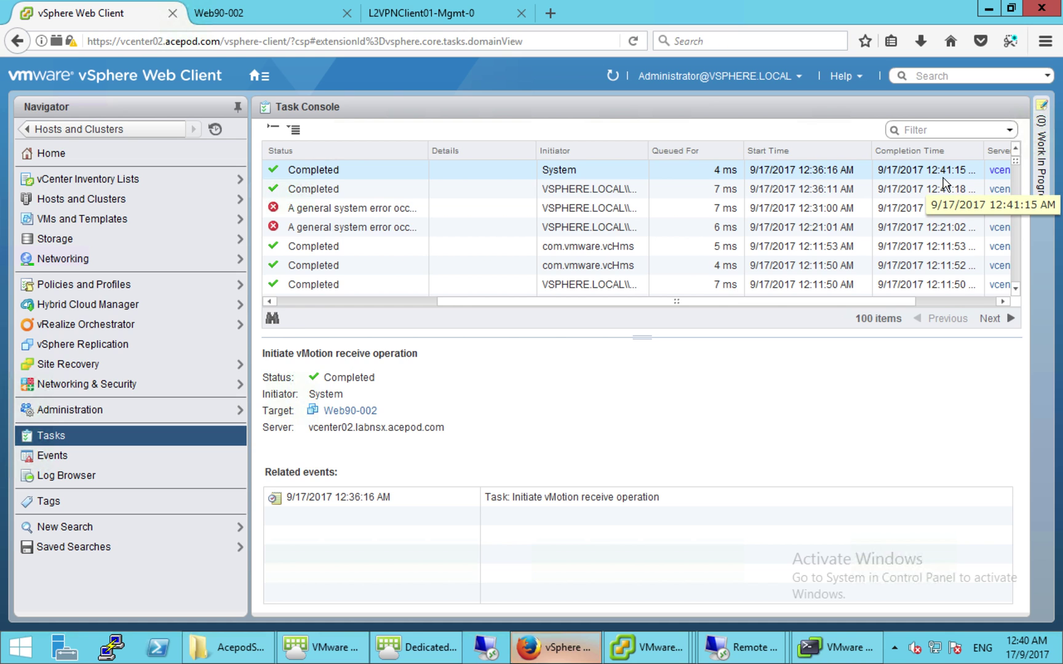
left_click(292, 12)
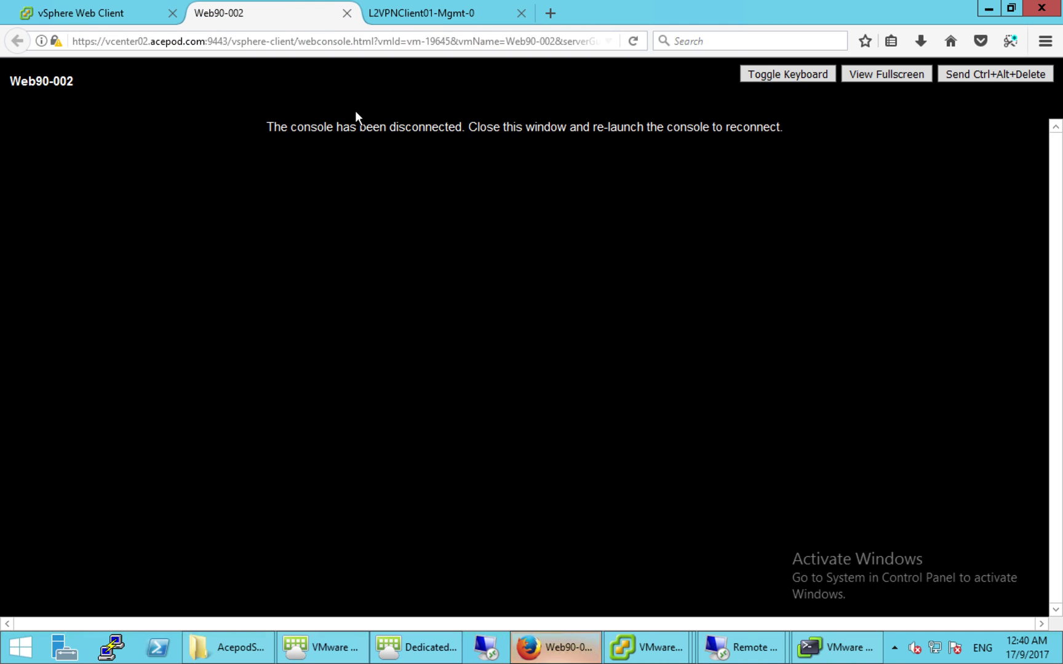
left_click(347, 12)
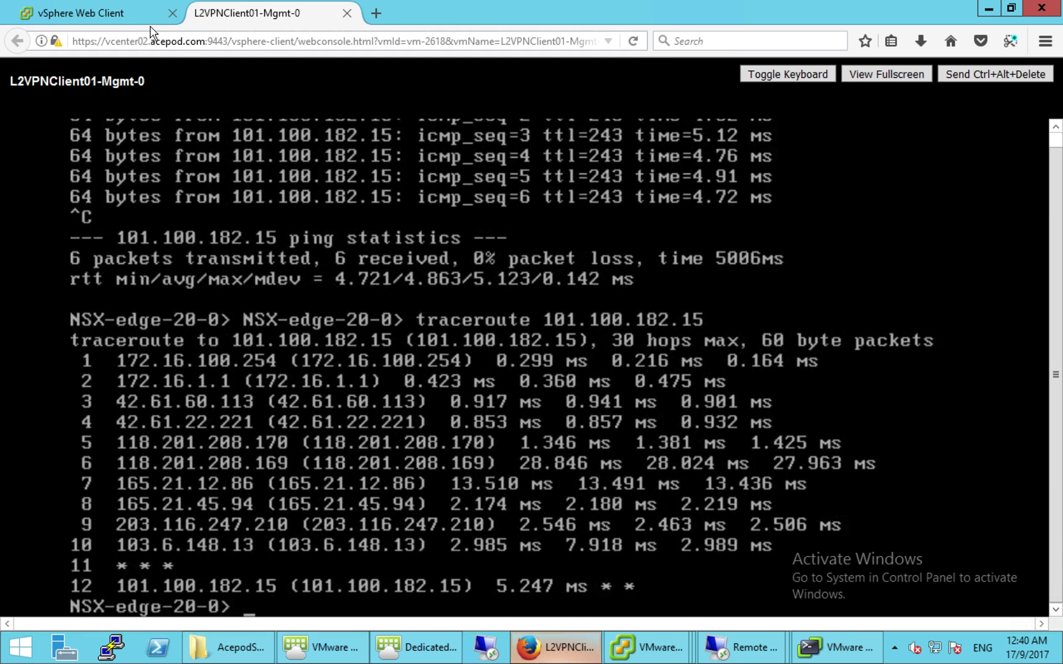
left_click(145, 18)
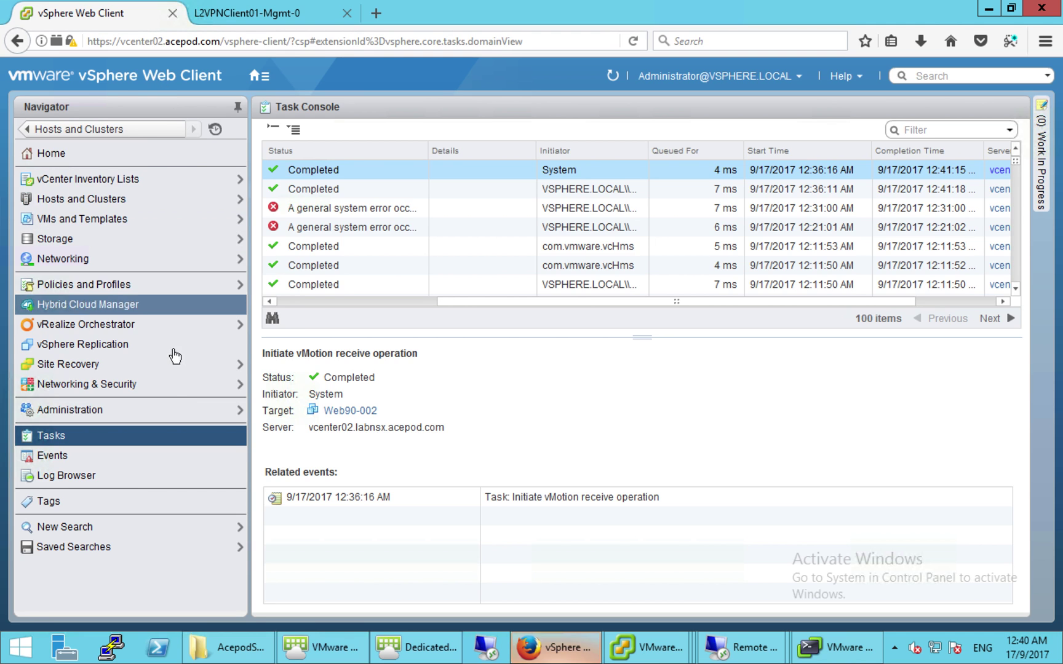
left_click(144, 133)
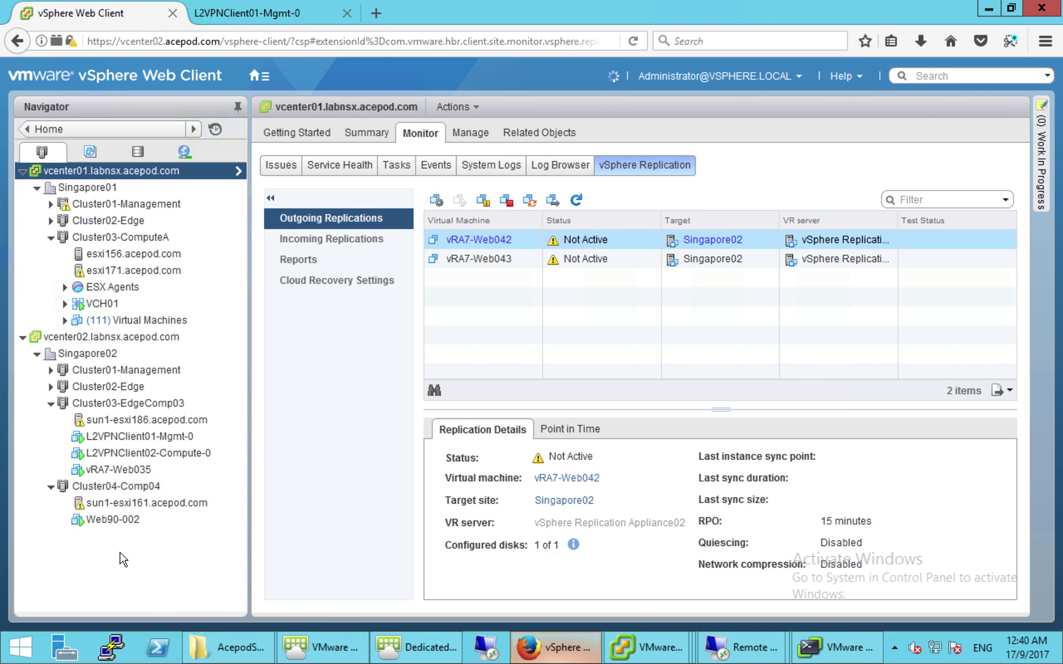
- Select Web90-002 under Cluster04-Comp04 and open its console showing the ping to 10.10.99.1
left_click(122, 554)
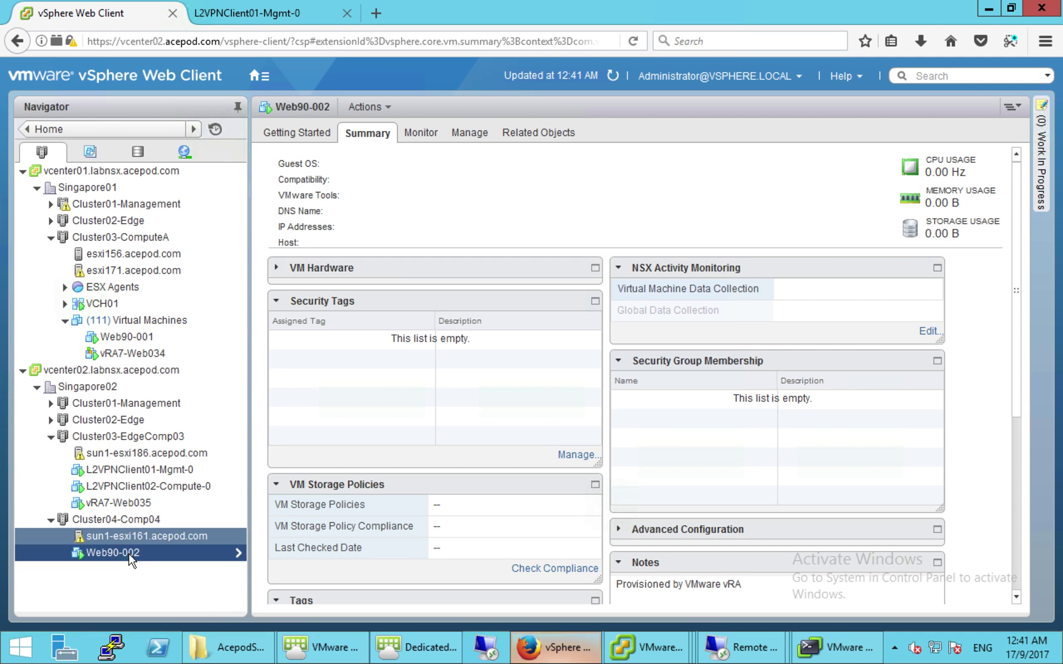
left_click(422, 135)
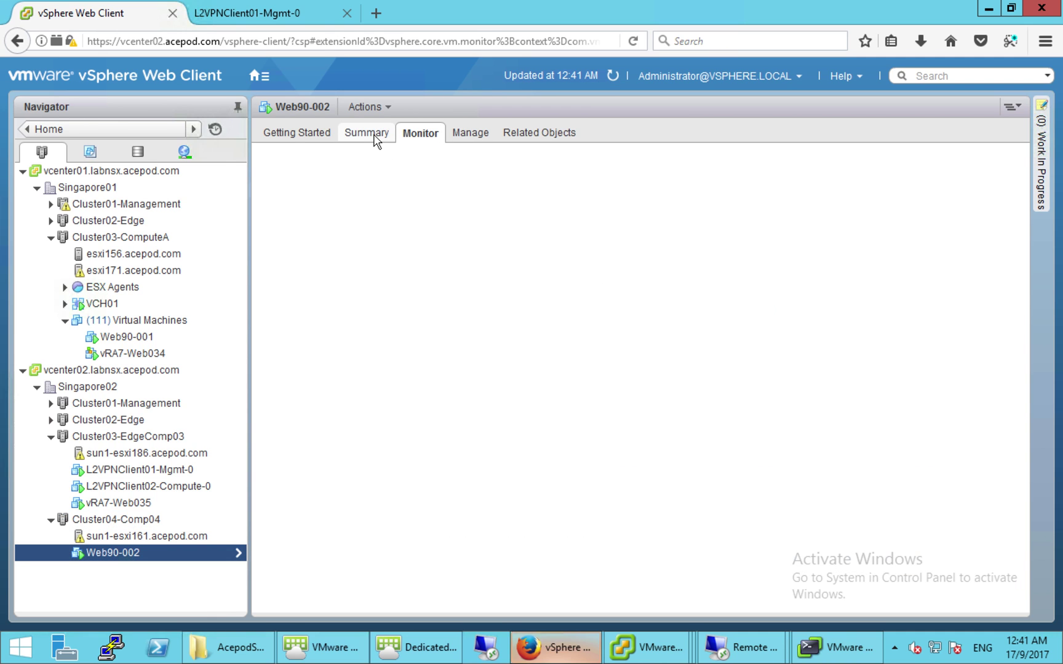
left_click(372, 134)
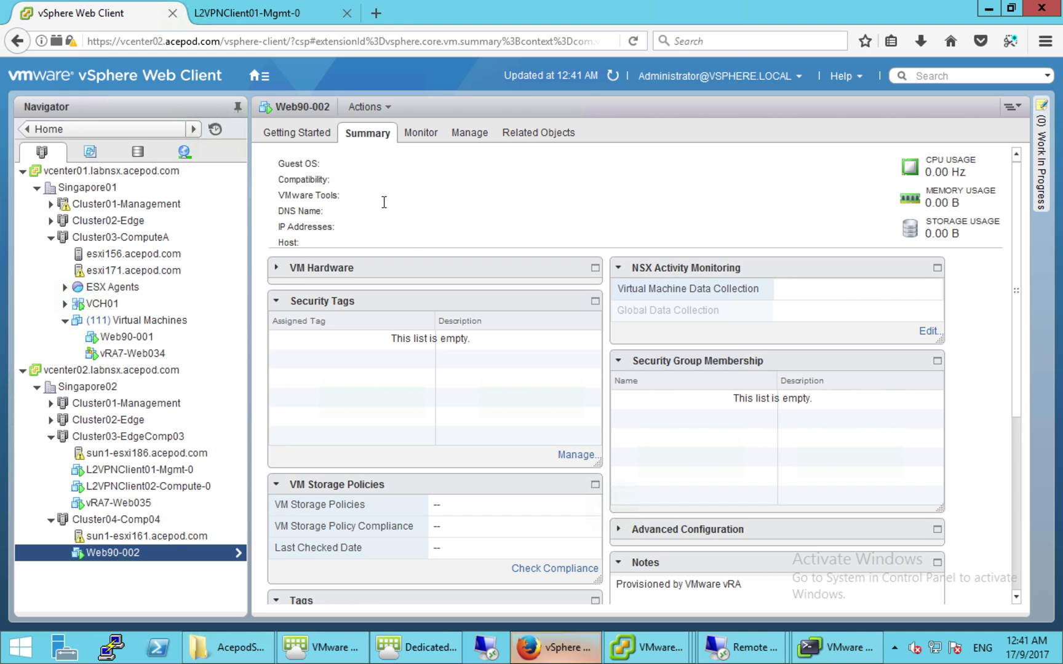
right_click(131, 556)
left_click(229, 161)
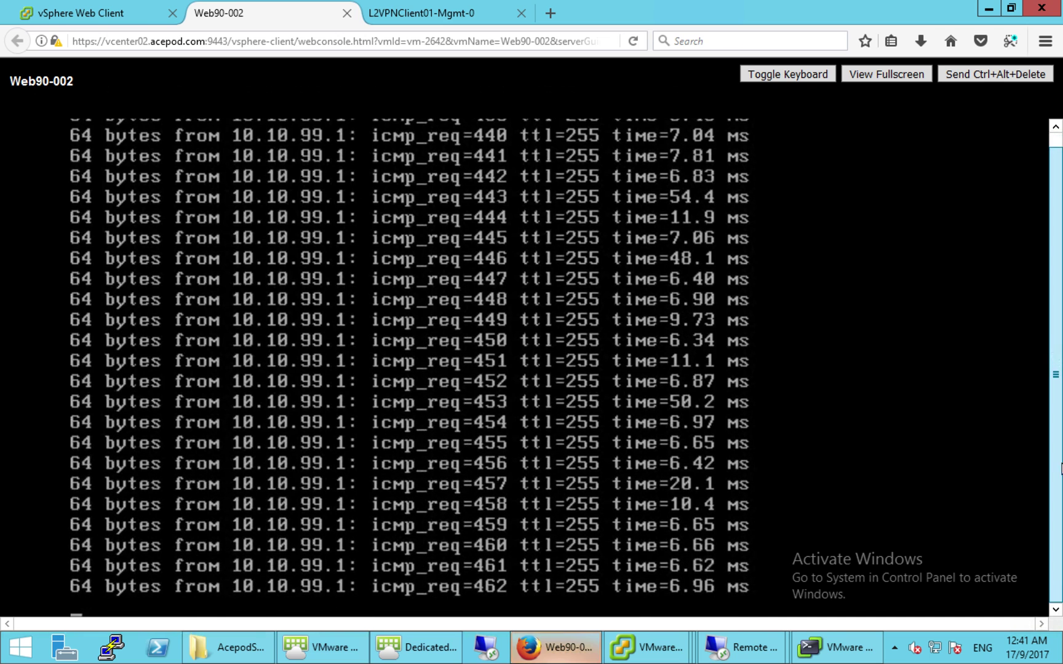
- Interrupt the ping and scroll back through the earlier replies from 10.10.99.1
key("ctrl+c")
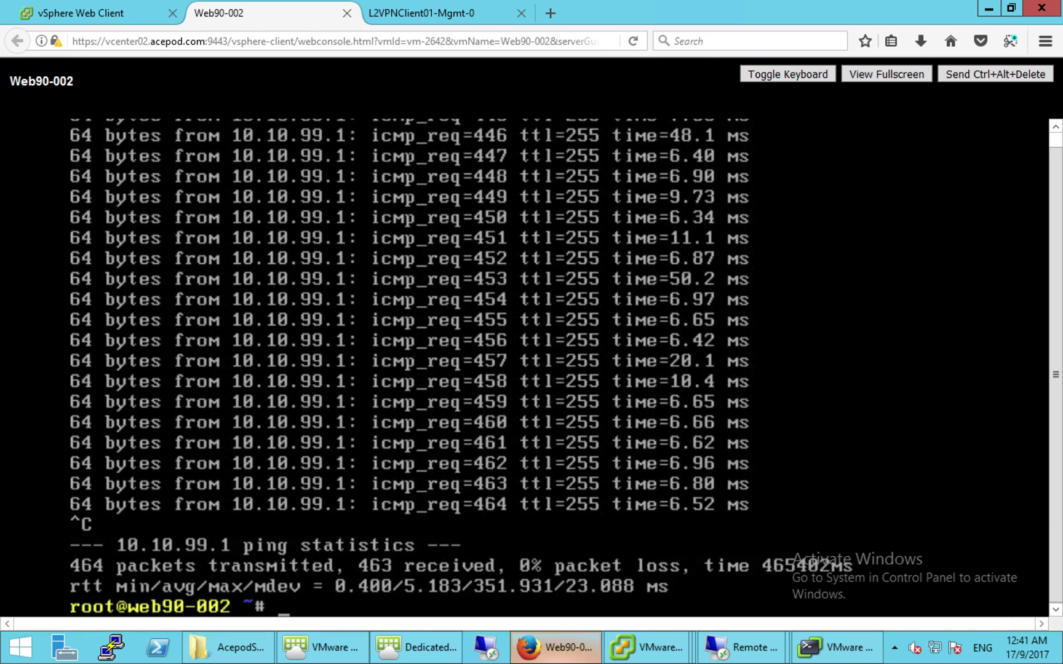
key("Up")
key("Up")
key("Up")
key("Down")
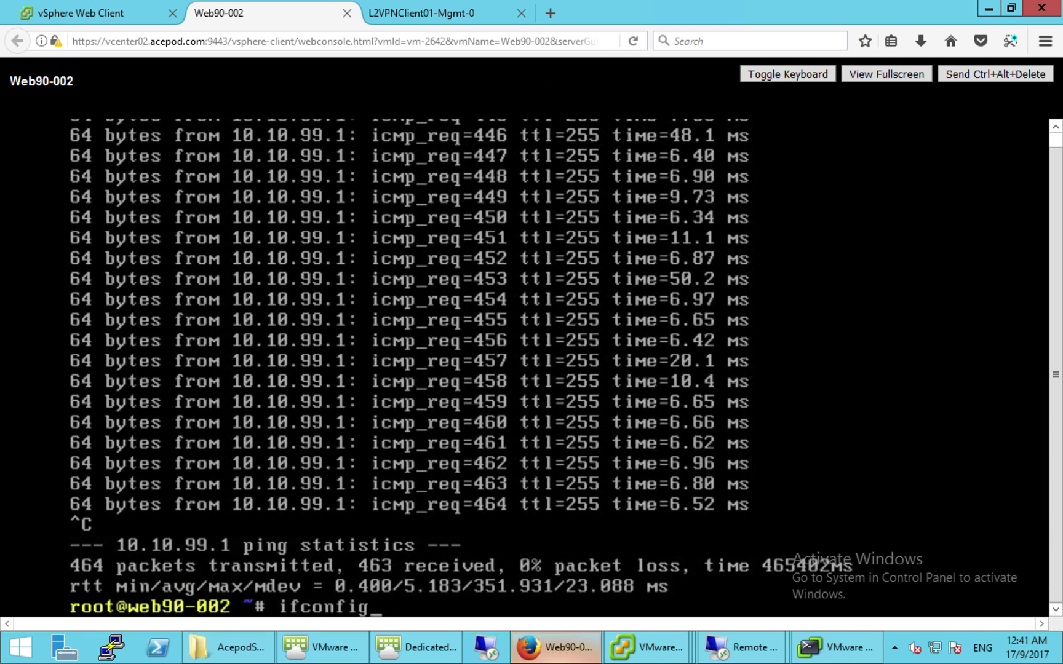
key("shift+Page_Up")
key("shift+Page_Up")
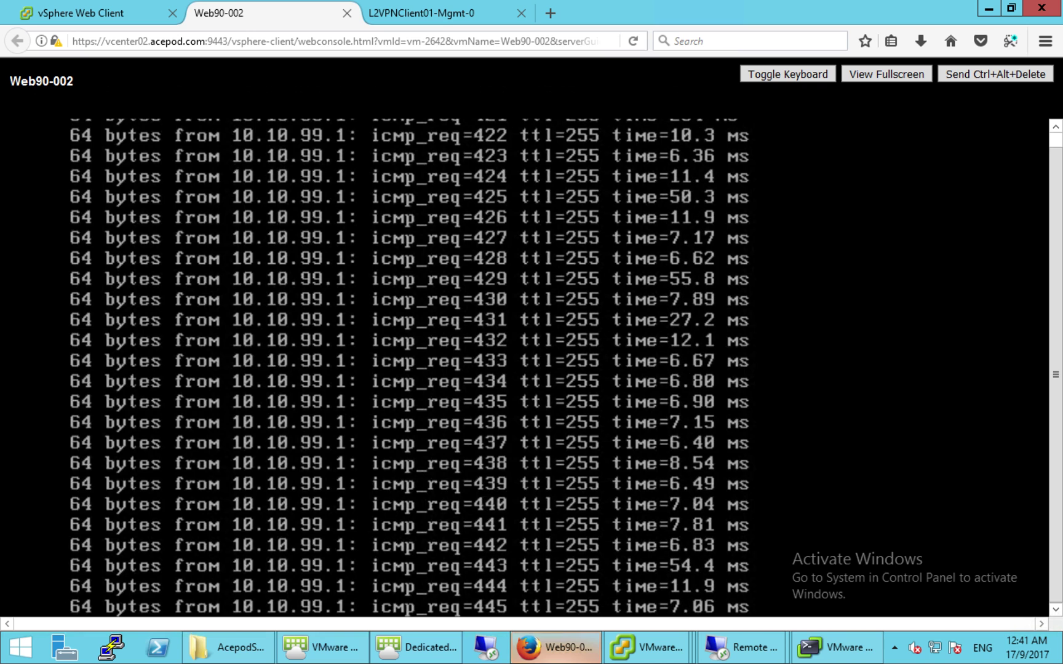
key("shift+Page_Up")
key("shift+Page_Up")
key("shift+Page_Up")
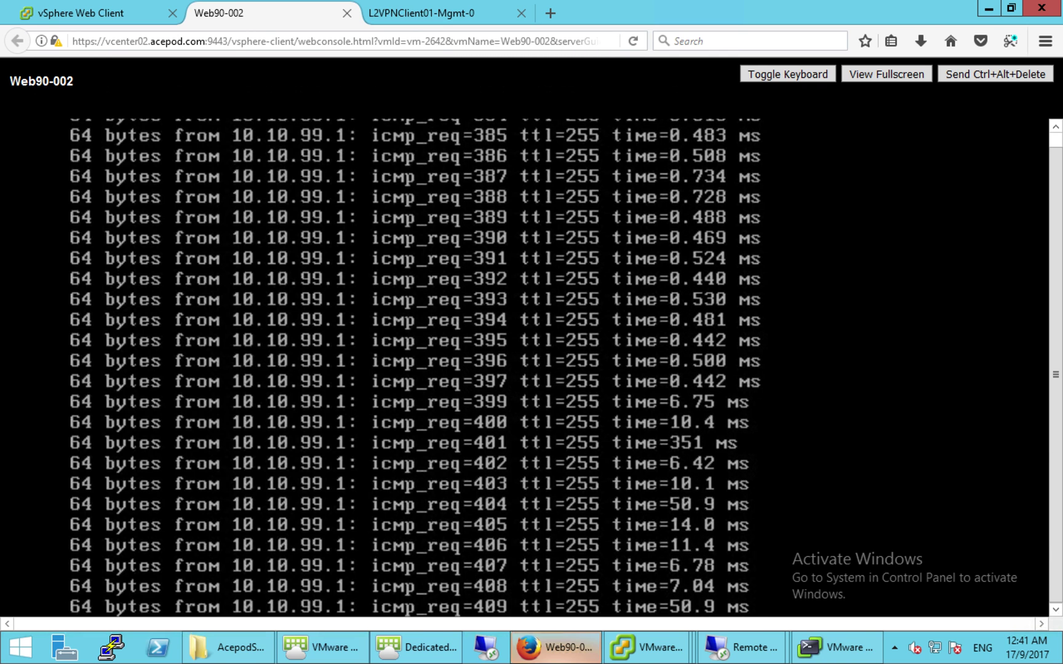
key("shift+Page_Up")
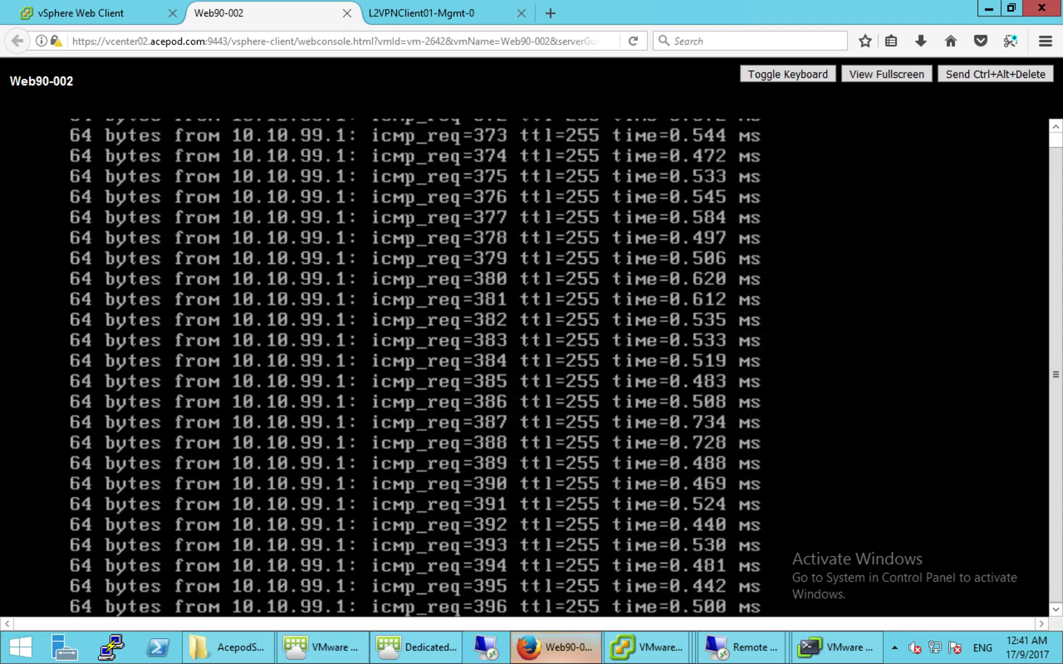
key("shift+Page_Up")
key("shift+Page_Up")
key("shift+Page_Up")
key("shift+Page_Up")
key("shift+Page_Up")
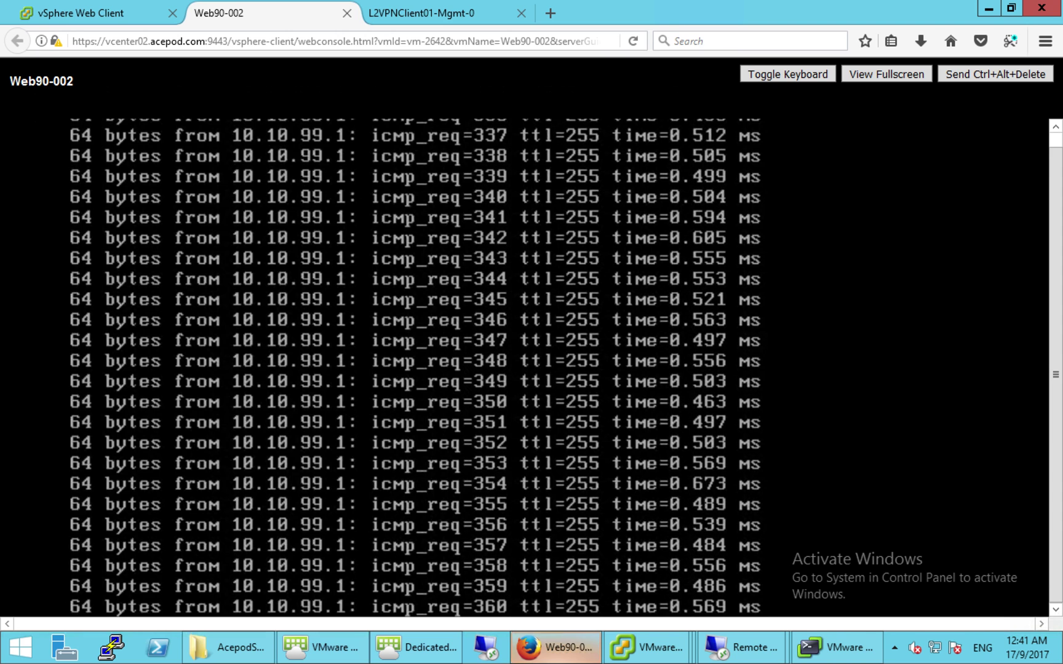
key("shift+Page_Down")
key("shift+Page_Down")
key("shift+Page_Down")
key("shift+Page_Down")
key("shift+Page_Down")
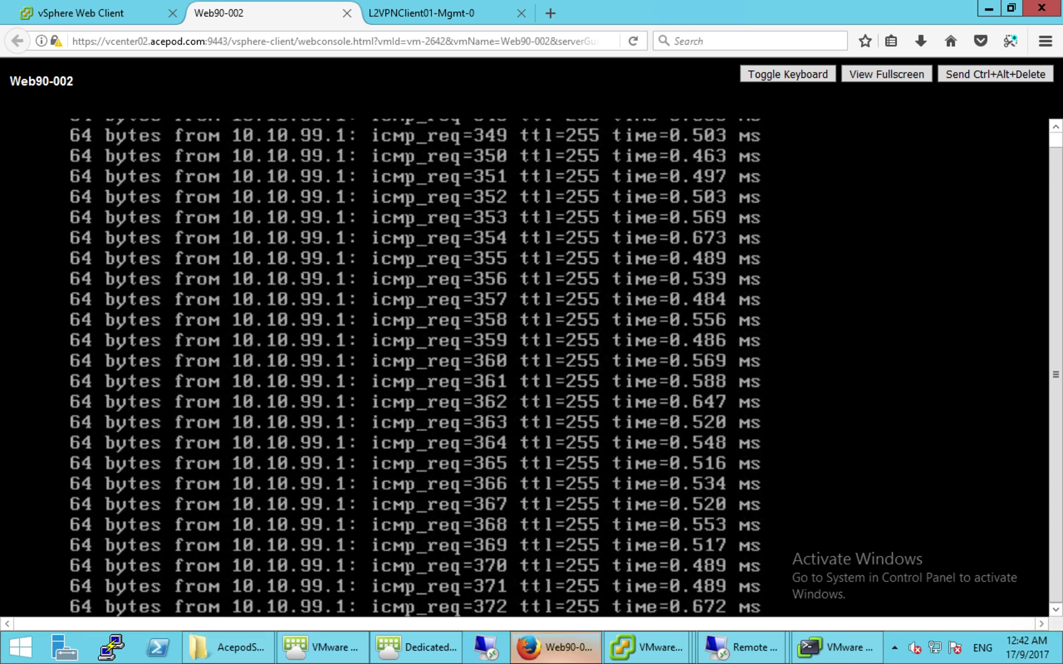
key("shift+Page_Down")
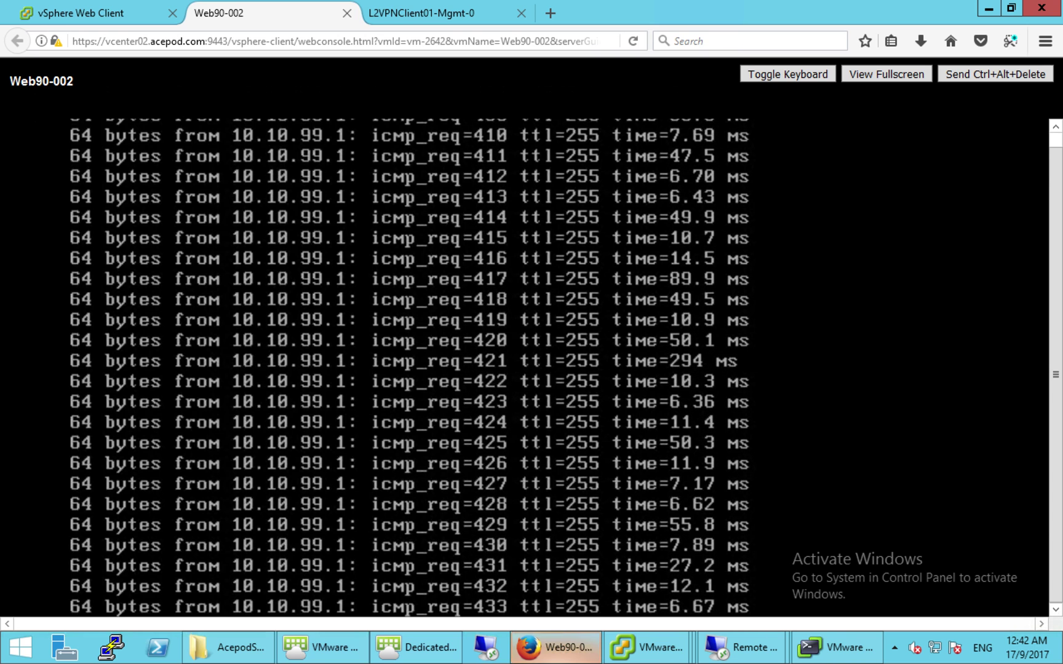
- Stop the ping to show 464 sent, 463 received, 0% loss, then enter ifconfig
key("ctrl+c")
type("ifconfig")
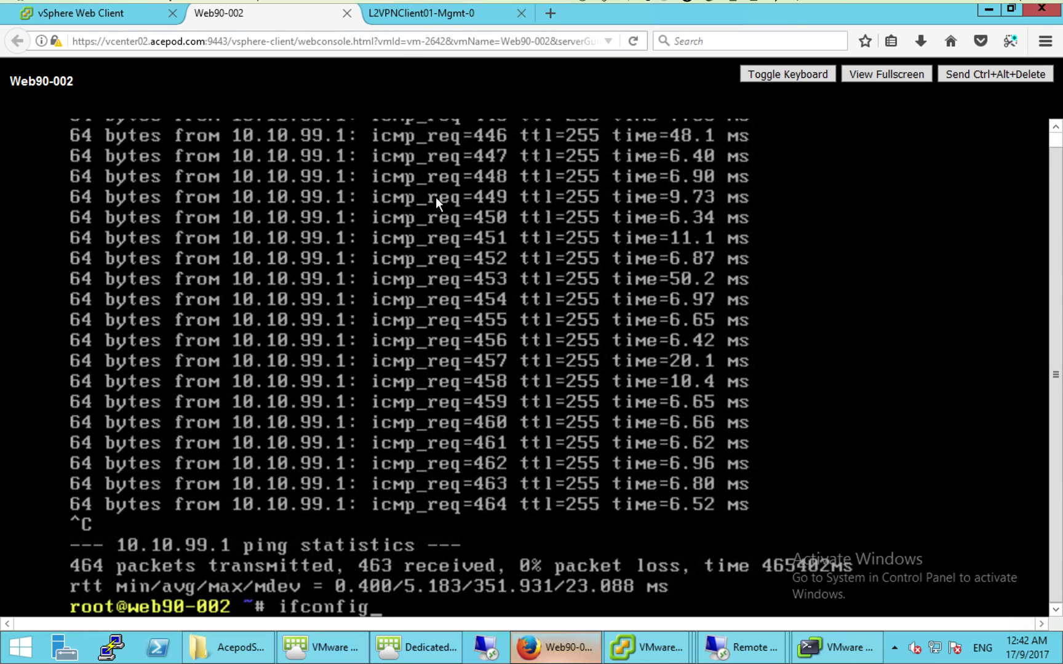
left_click(413, 658)
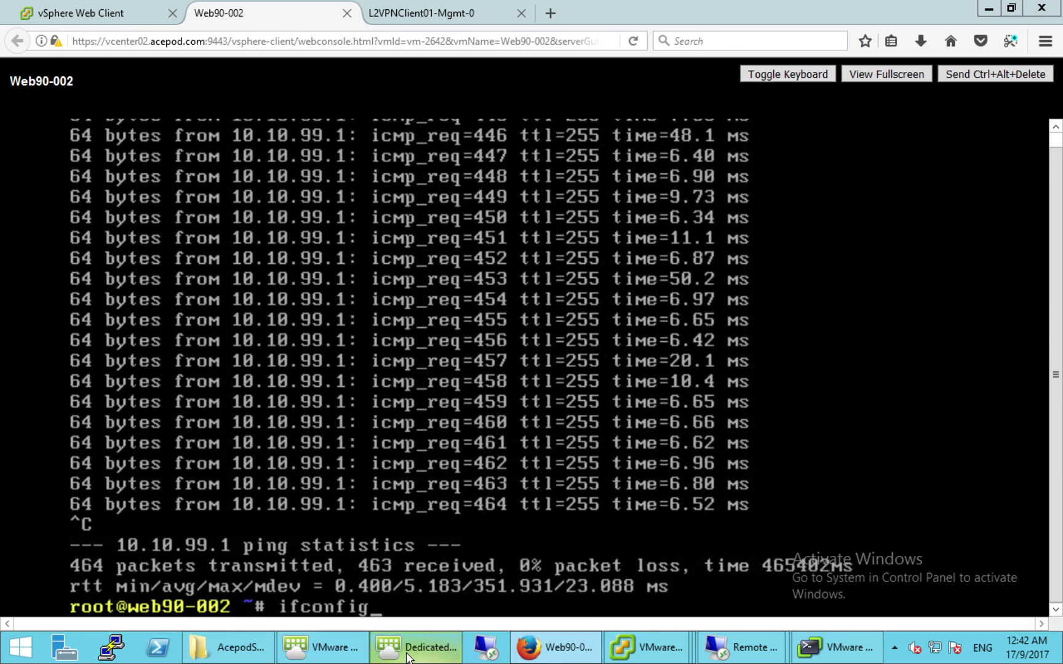
- Rerun the ping to 10.10.99.251 twice in the command prompt, getting 0% loss
left_click(327, 266)
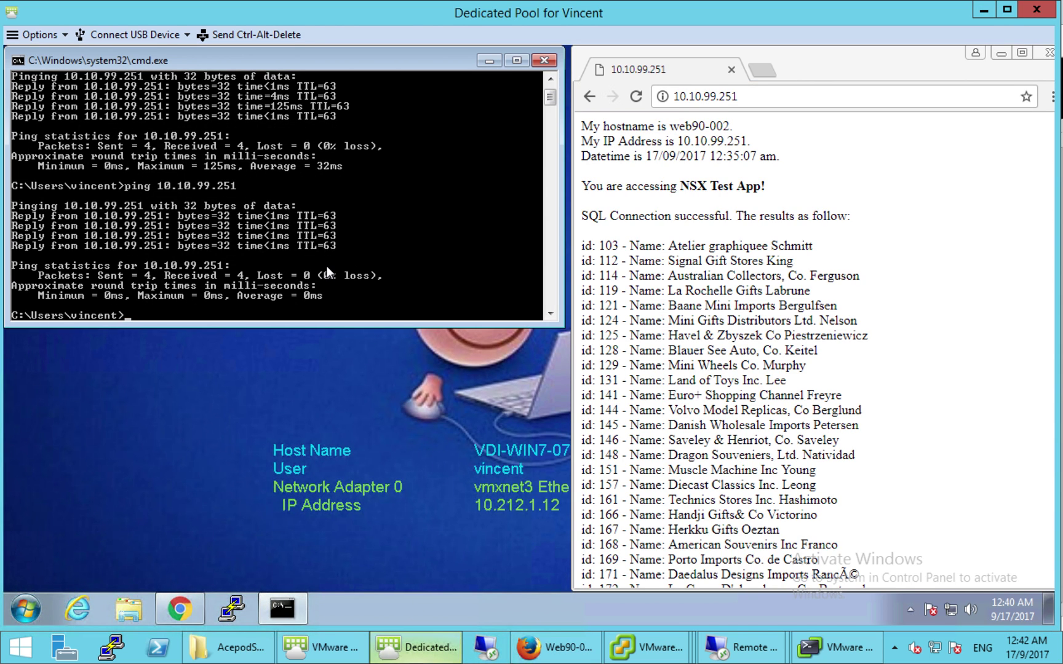
key("Up")
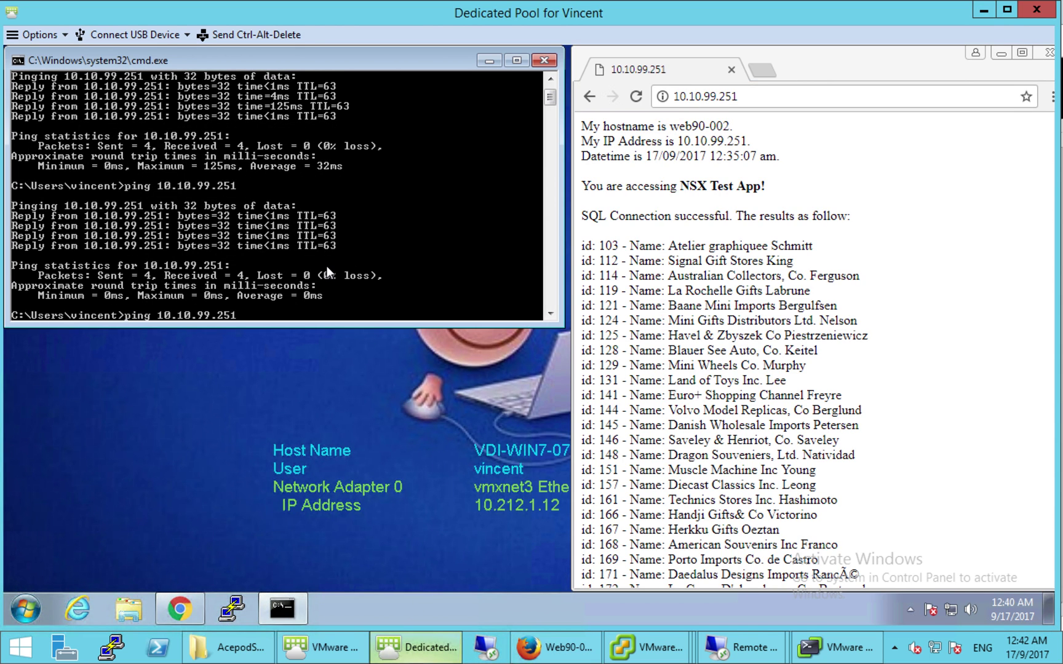
key("Return")
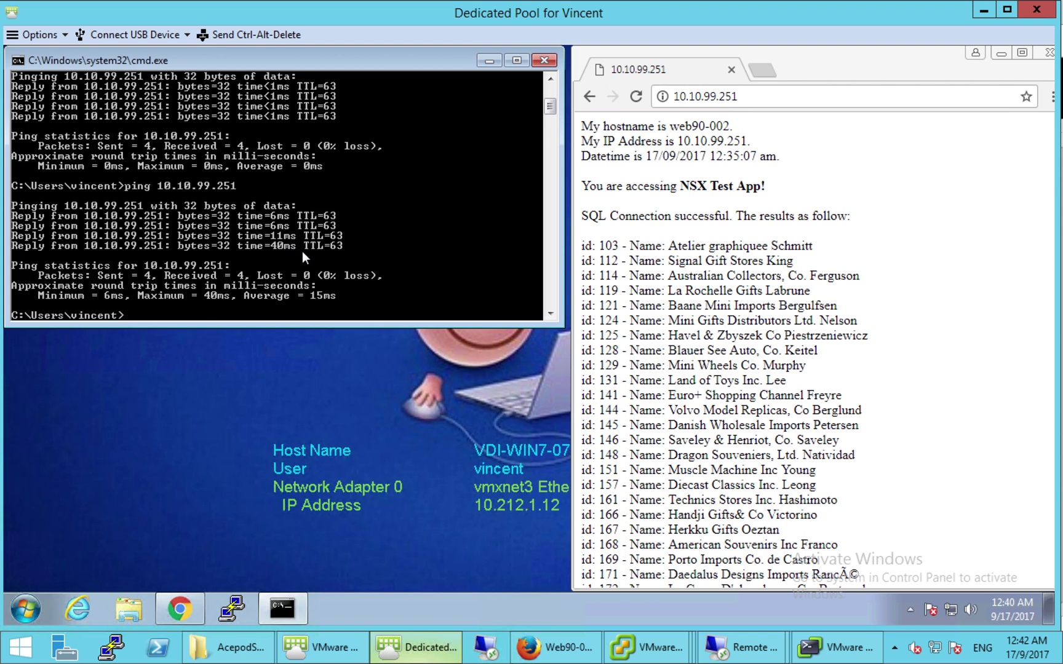
key("Up")
key("Return")
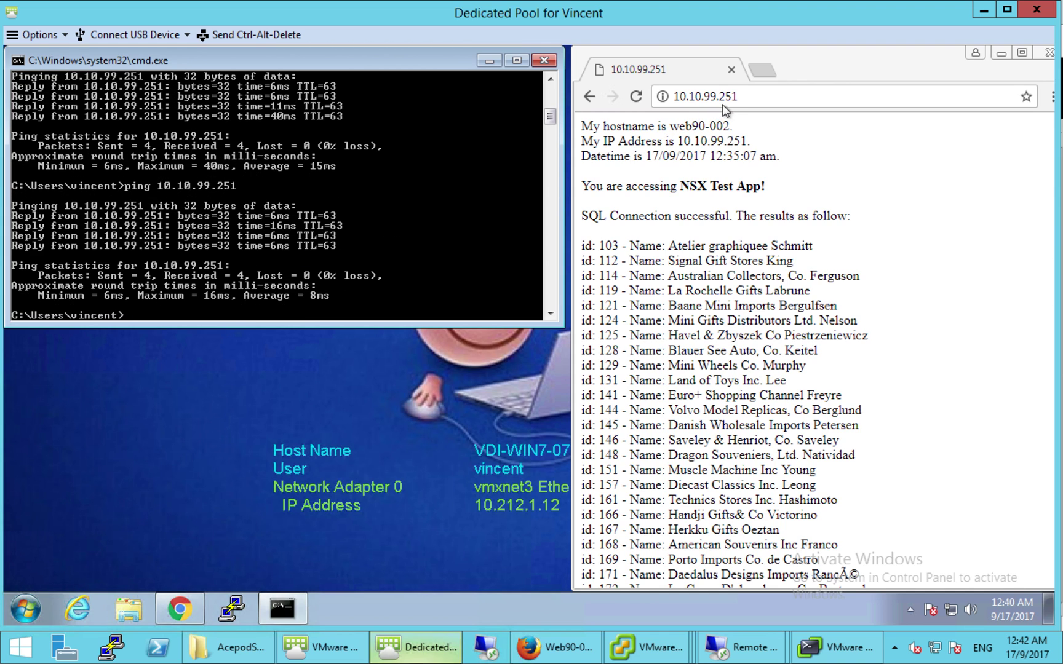
- Load the NSX Test App at 10.10.99.251 in a new Chrome tab
left_click(740, 97)
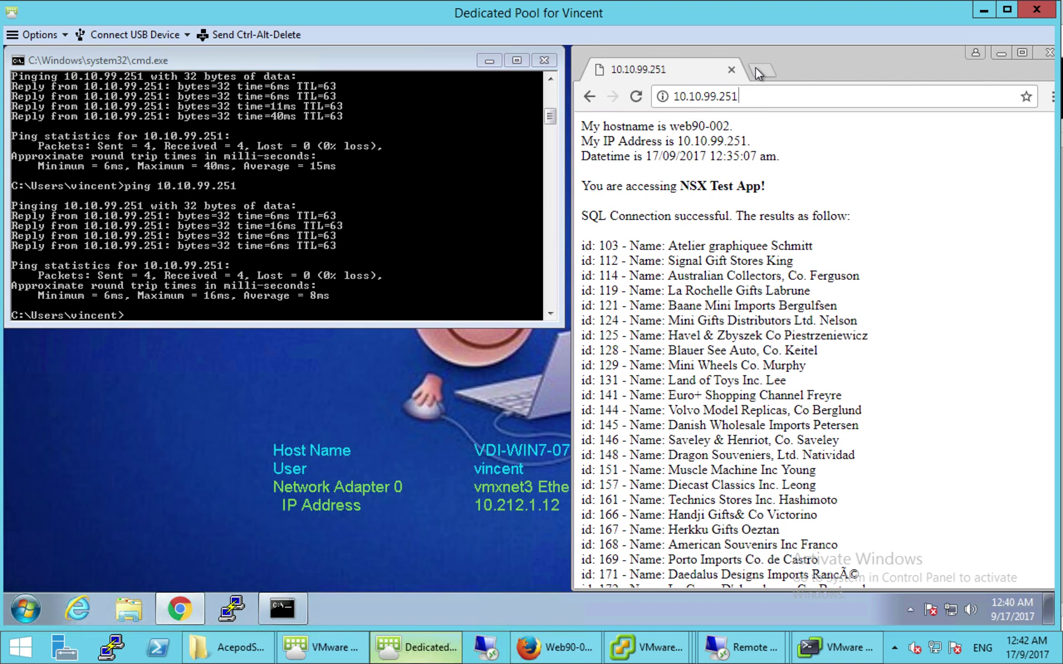
left_click(761, 70)
type("10.10")
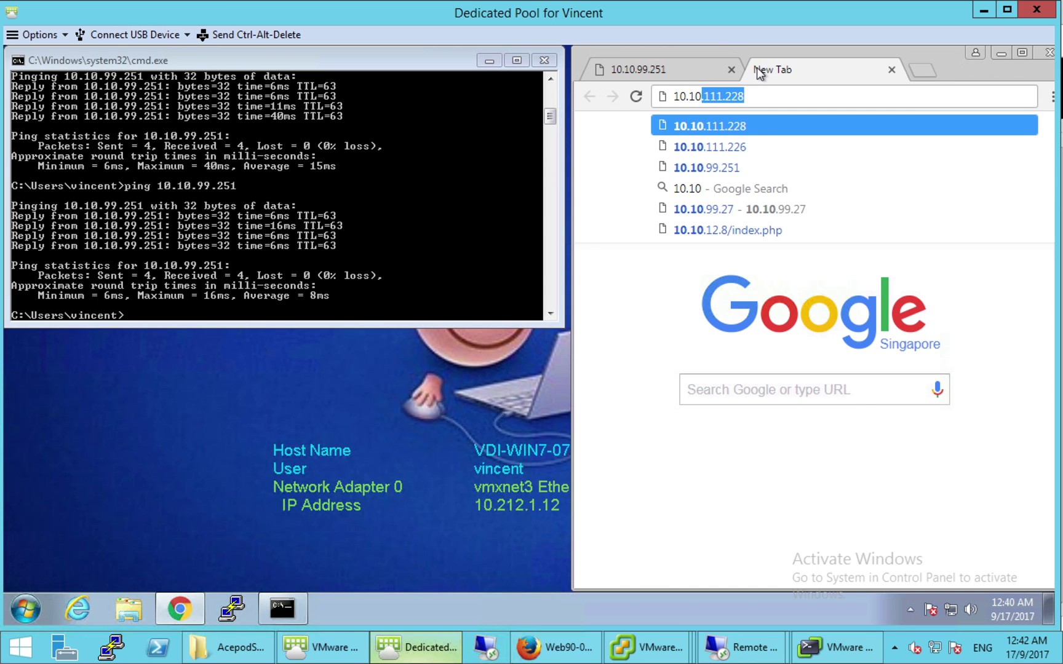
type(".99.251")
key("Return")
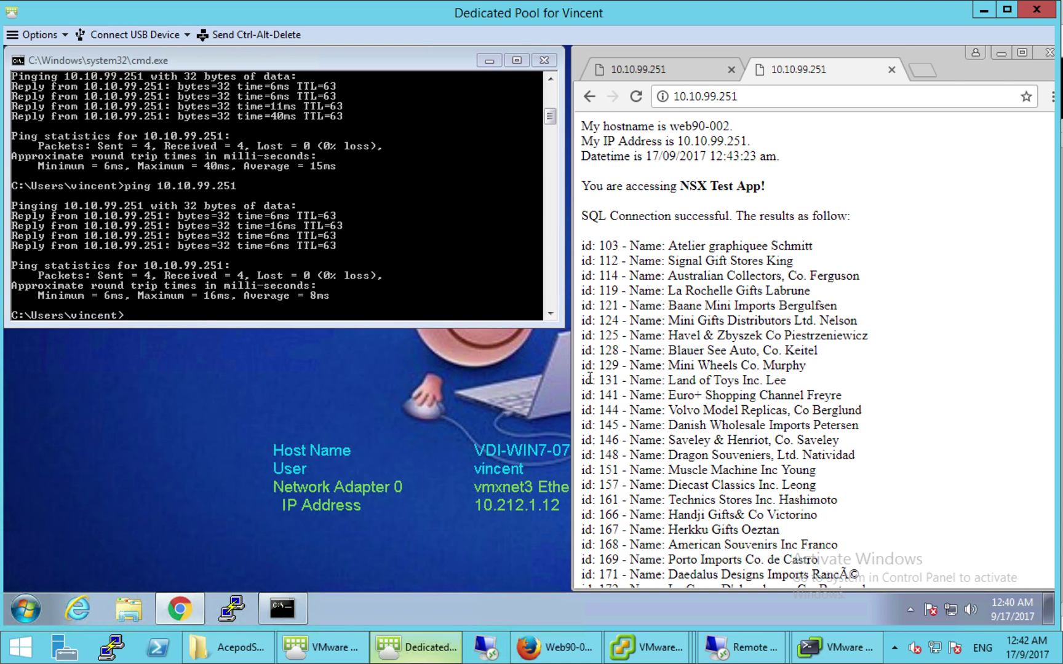
- Recall the ping to 10.10.99.251 and add the -t option for continuous pinging
left_click(432, 302)
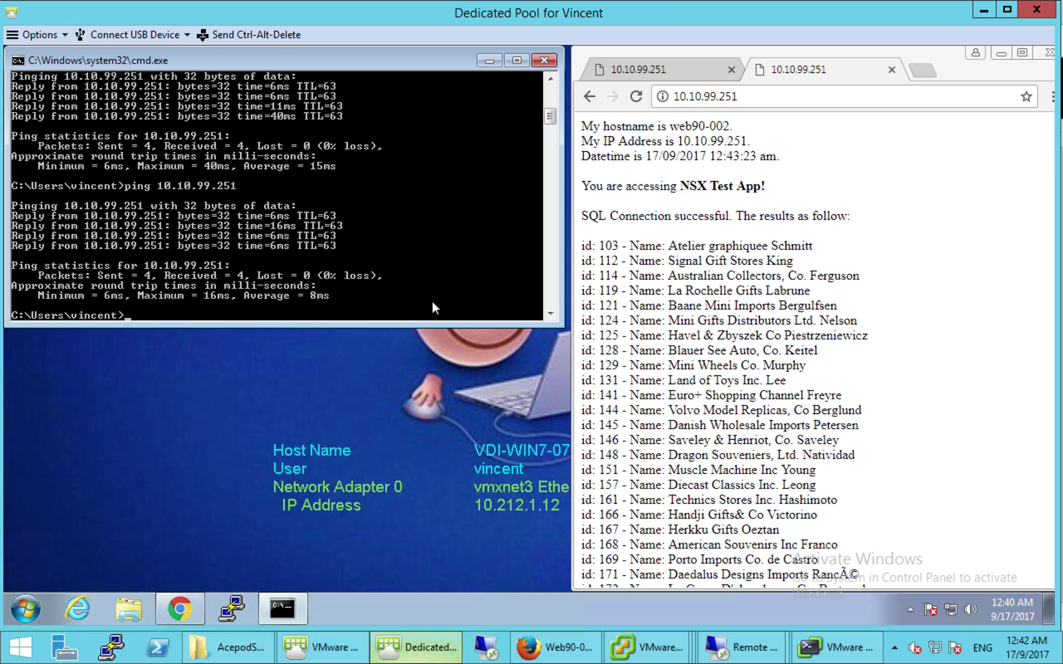
key("Up")
type("-t")
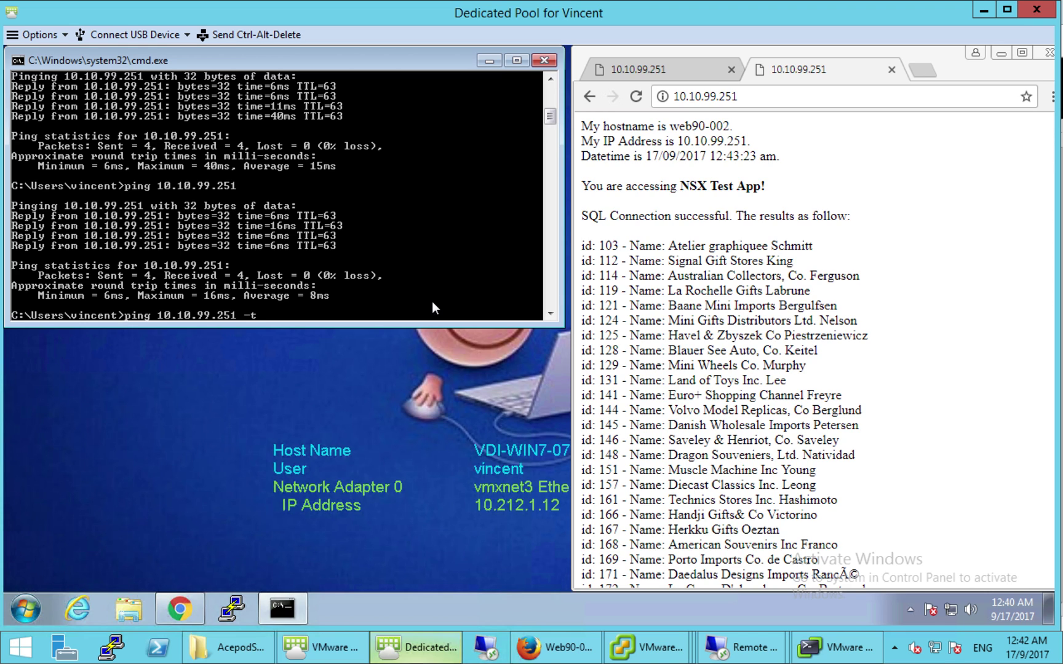